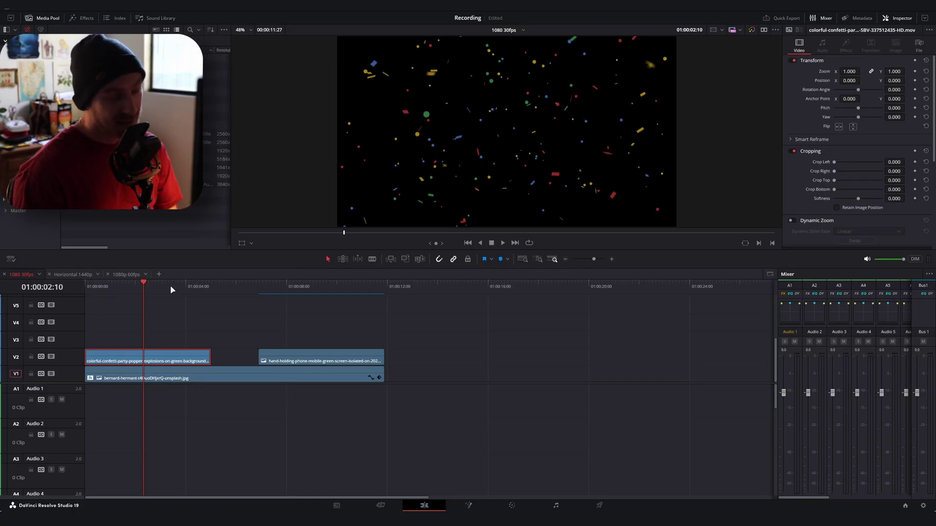
Step: Scrub the timeline across the confetti and phone clips, settling on a confetti frame
{"action": "mouse_move", "coordinate": [170, 290]}
{"action": "left_mouse_down"}
{"action": "mouse_move", "coordinate": [133, 292]}
{"action": "mouse_move", "coordinate": [159, 302]}
{"action": "left_mouse_up"}
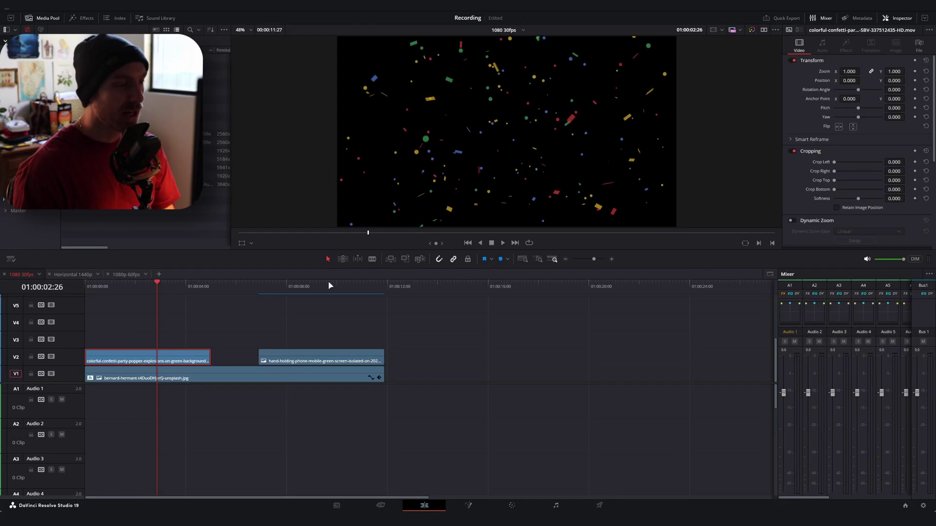
{"action": "left_click_drag", "start_coordinate": [271, 287], "coordinate": [287, 288]}
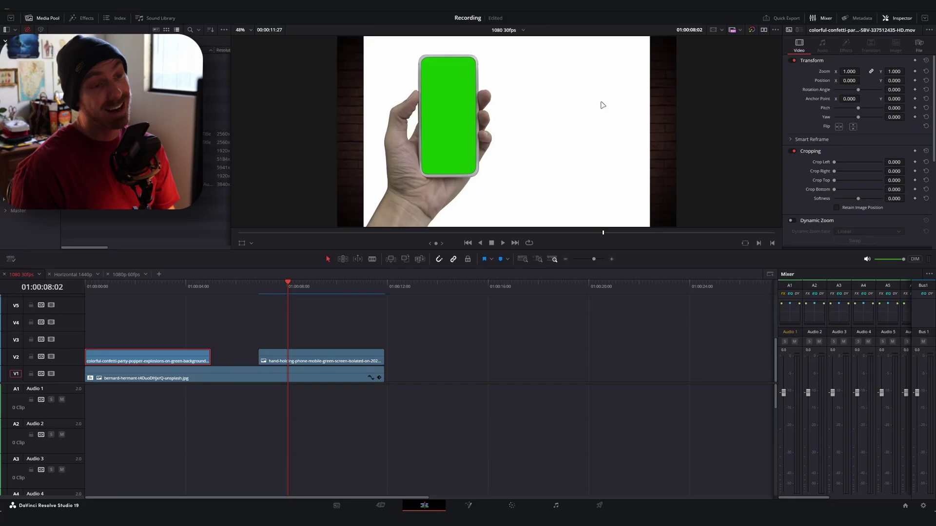
{"action": "left_click", "coordinate": [204, 291]}
{"action": "left_click_drag", "start_coordinate": [204, 295], "coordinate": [153, 291]}
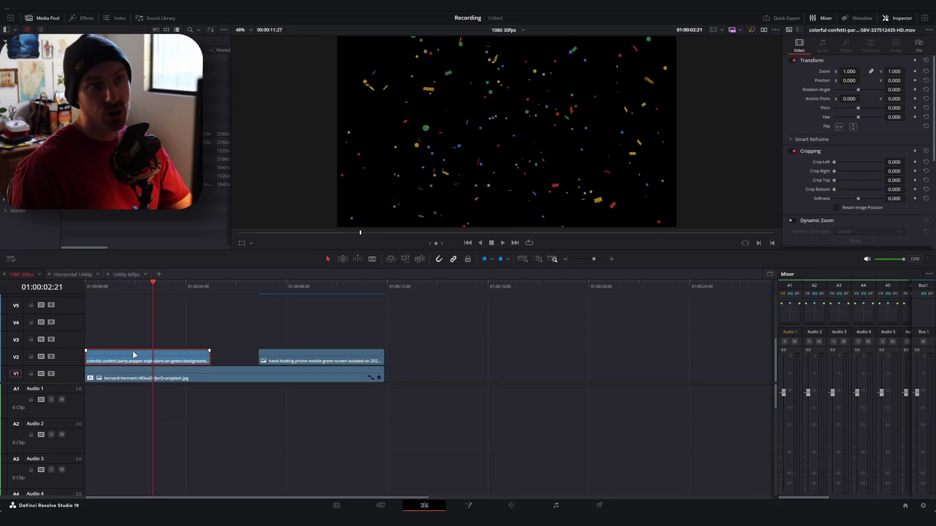
{"action": "left_click_drag", "start_coordinate": [164, 292], "coordinate": [149, 291]}
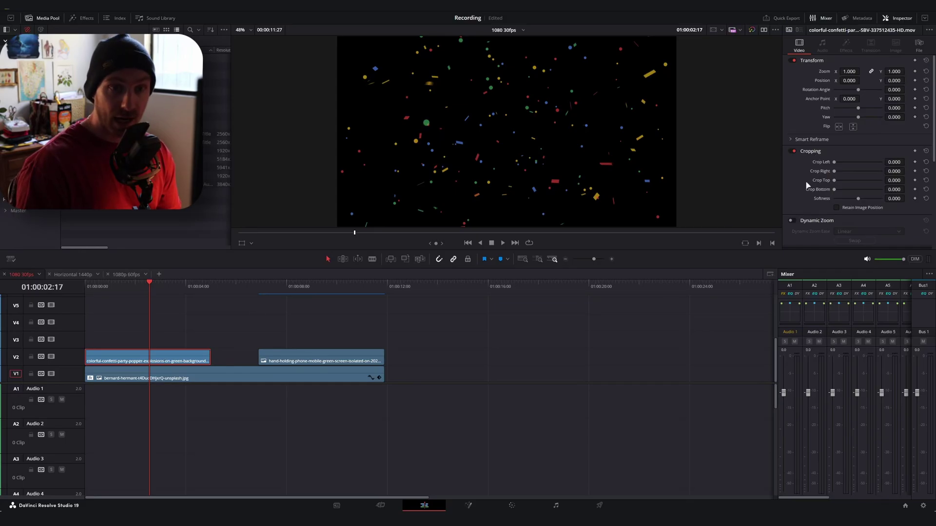
Step: Preview the confetti clip with Screen composite mode over the wall, then return it to Normal
{"action": "scroll", "coordinate": [806, 185], "scroll_direction": "down", "scroll_amount": 3}
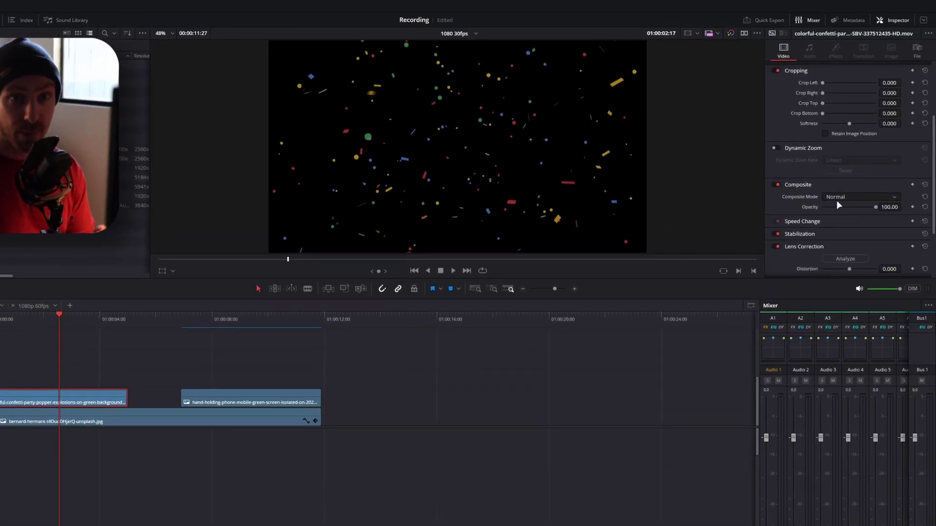
{"action": "left_click", "coordinate": [884, 20]}
{"action": "left_click", "coordinate": [884, 20]}
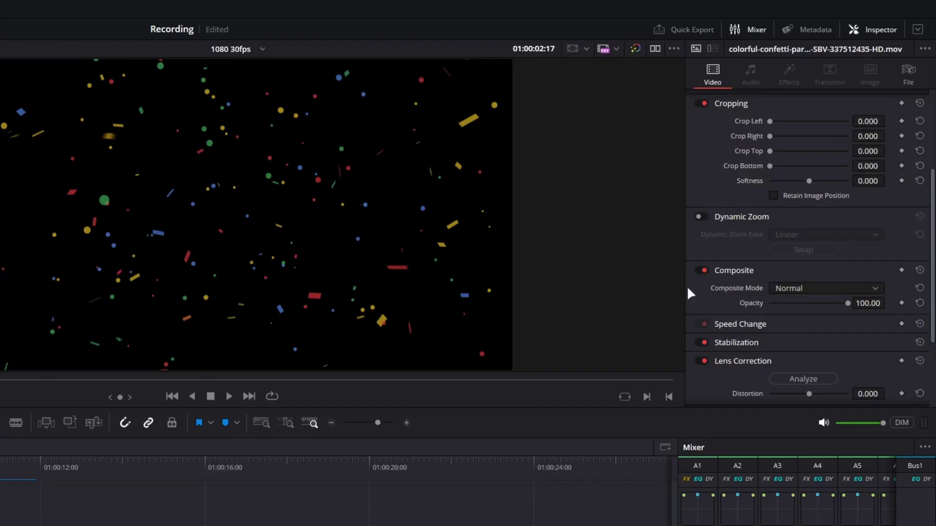
{"action": "left_click", "coordinate": [775, 288]}
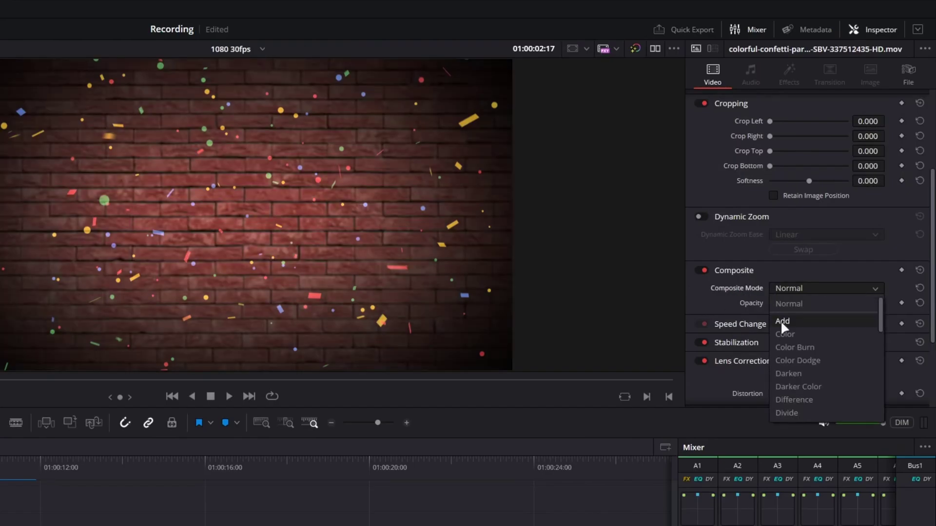
{"action": "scroll", "coordinate": [780, 320], "scroll_direction": "down", "scroll_amount": 7}
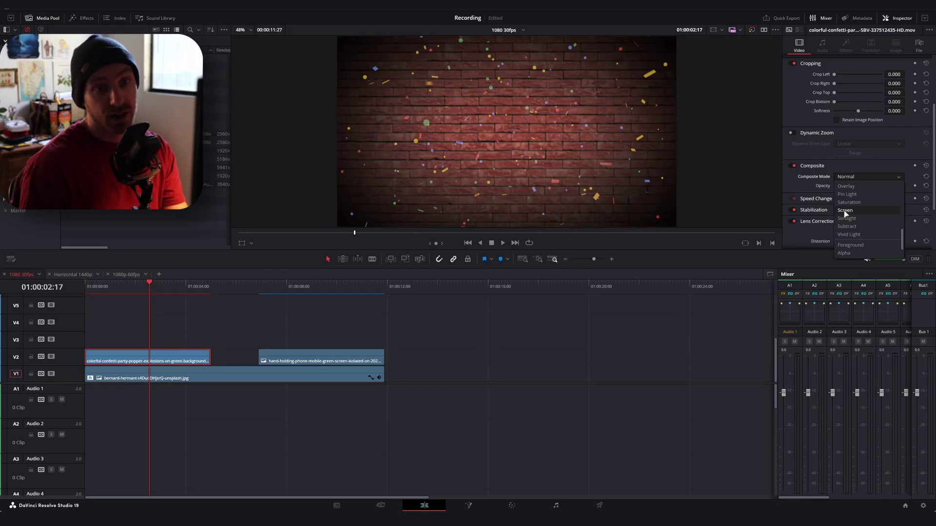
{"action": "scroll", "coordinate": [848, 210], "scroll_direction": "up", "scroll_amount": 8}
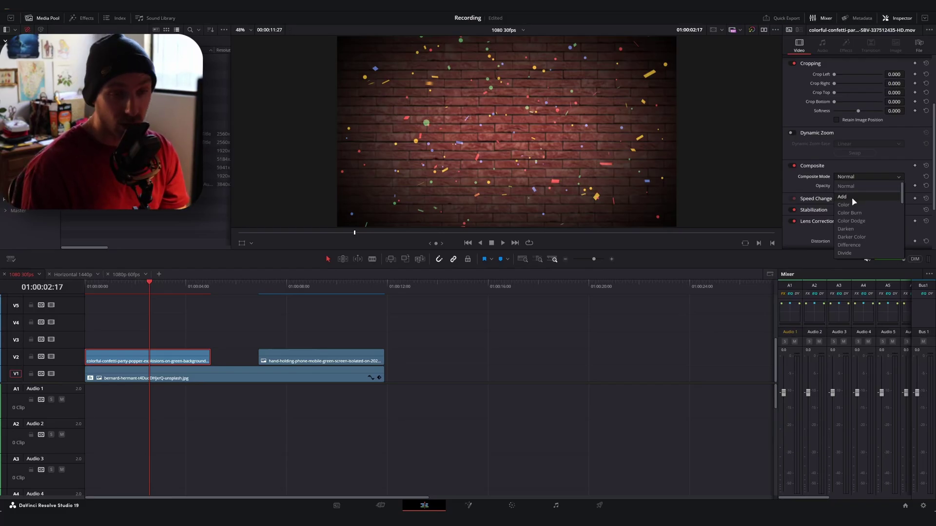
{"action": "scroll", "coordinate": [853, 204], "scroll_direction": "down", "scroll_amount": 4}
{"action": "scroll", "coordinate": [854, 212], "scroll_direction": "down", "scroll_amount": 3}
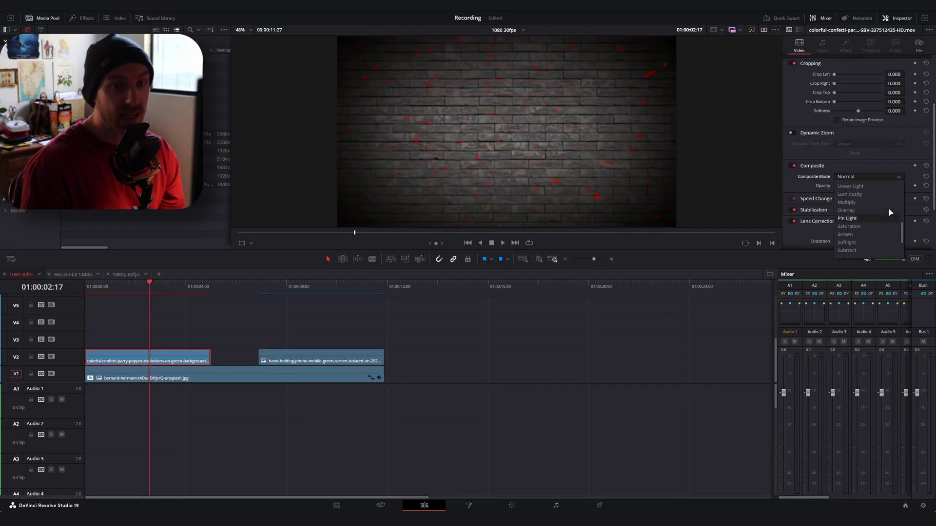
{"action": "left_click", "coordinate": [850, 235]}
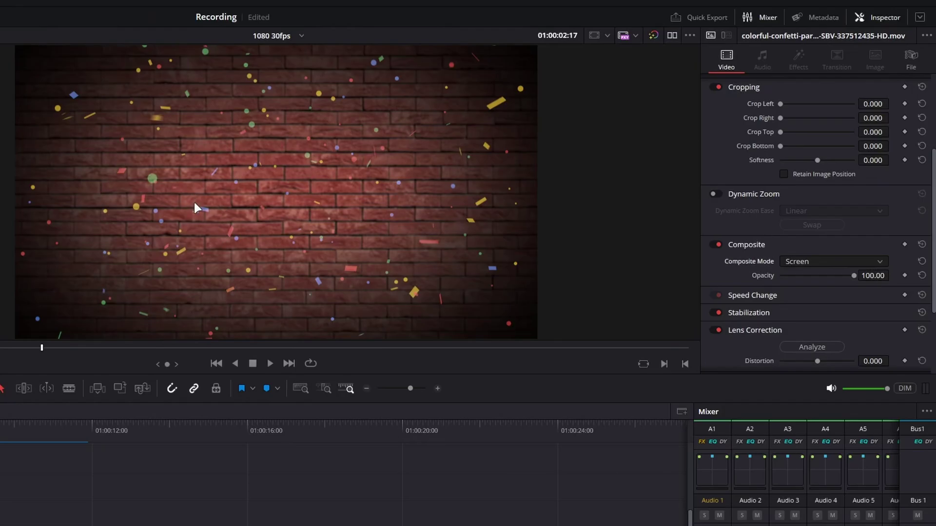
{"action": "left_click", "coordinate": [835, 261]}
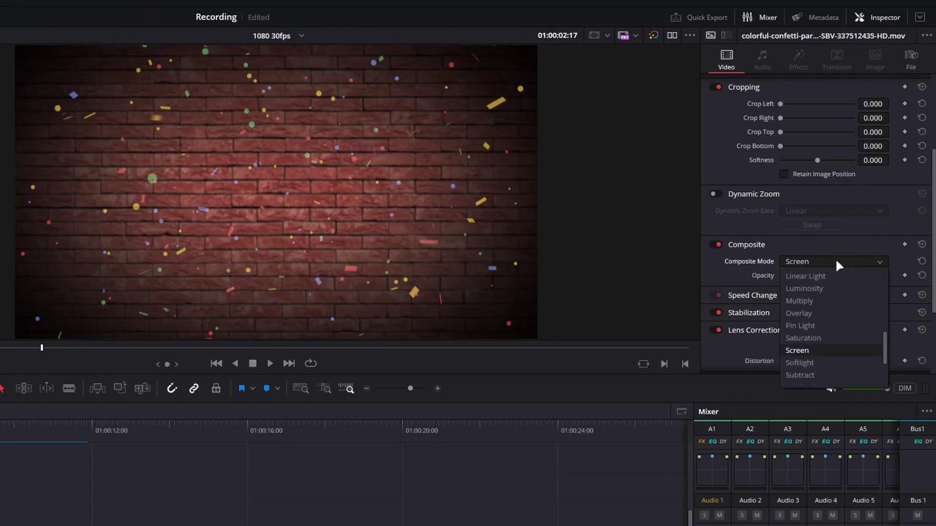
{"action": "left_click", "coordinate": [819, 277]}
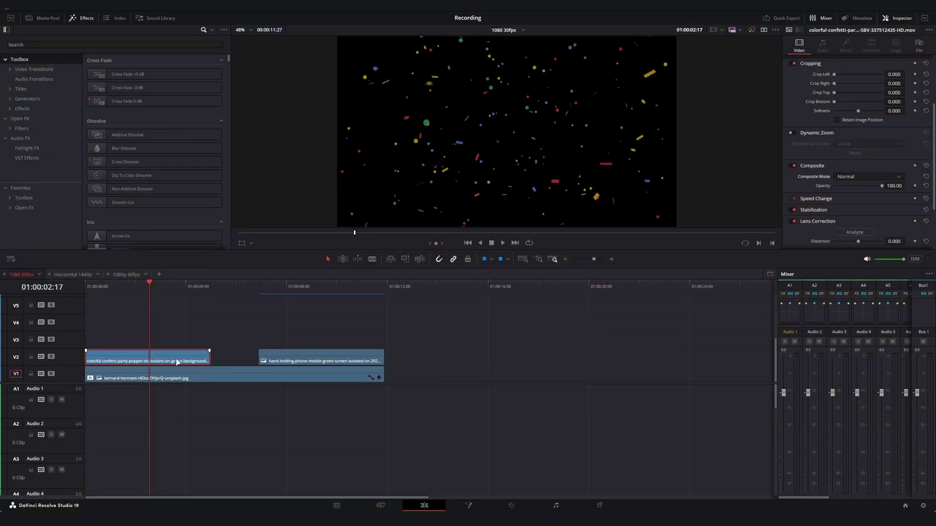
Step: Switch the confetti clip to the Fusion page, showing MediaIn1 wired to MediaOut1
{"action": "right_click", "coordinate": [177, 361]}
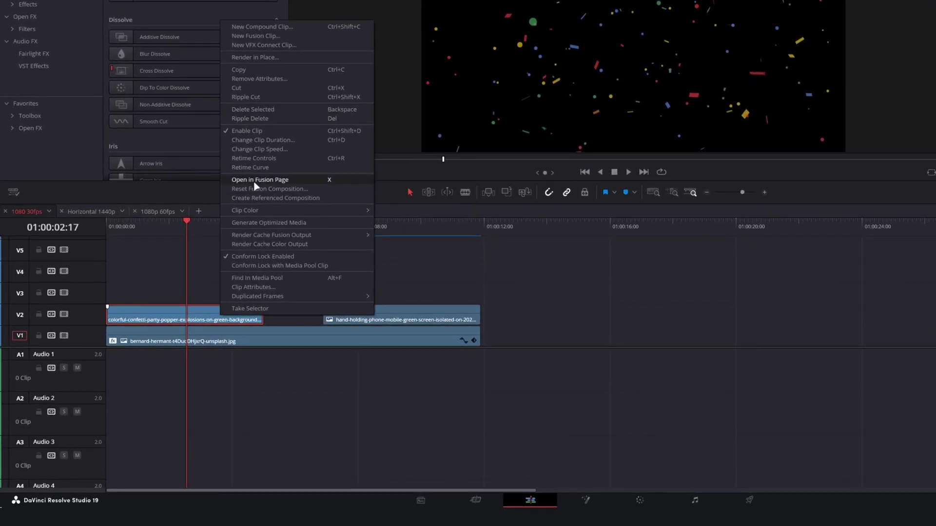
{"action": "left_click", "coordinate": [214, 244]}
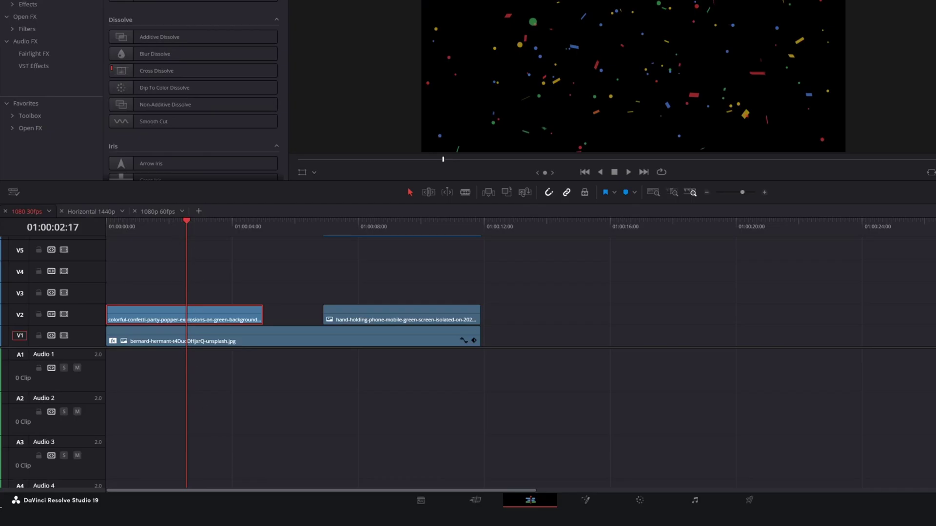
{"action": "left_click", "coordinate": [586, 500]}
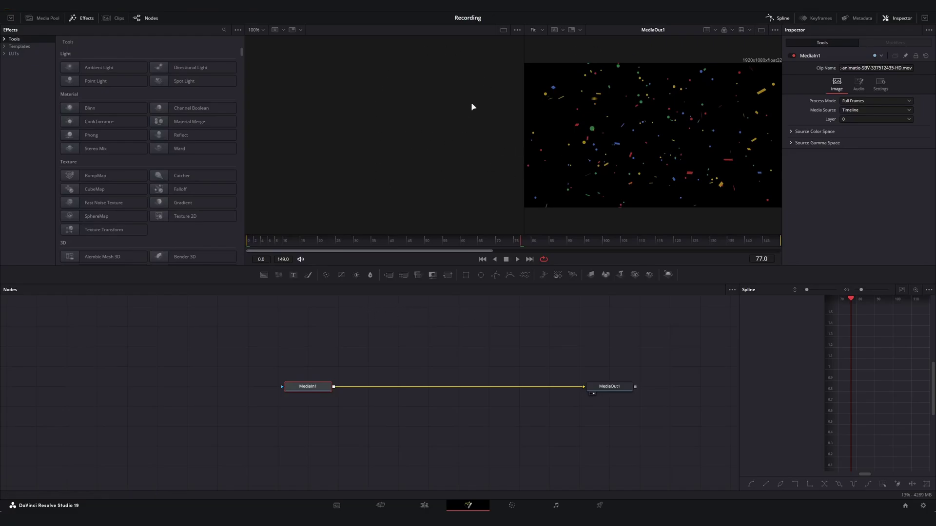
Step: Switch to a single large viewer and search tools for 'luma' to pick Luma Keyer
{"action": "left_click", "coordinate": [762, 30]}
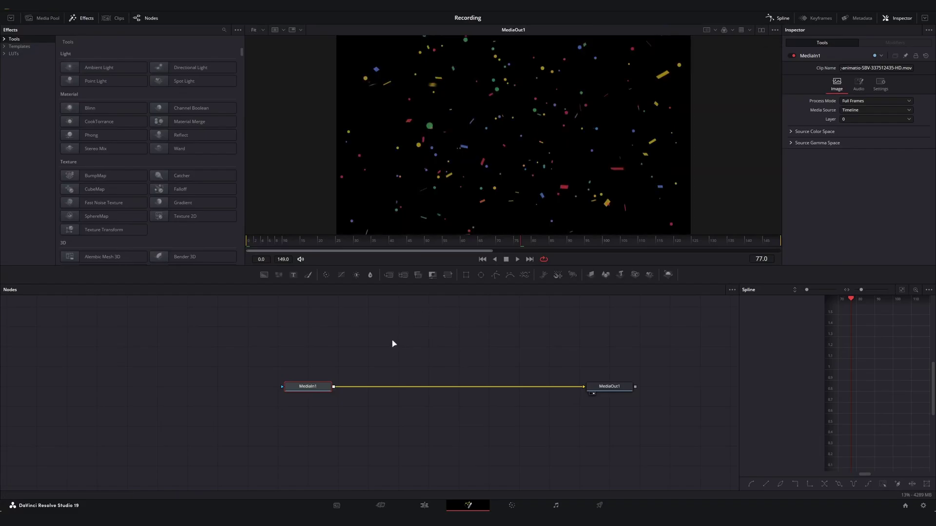
{"action": "key", "text": "ctrl+space"}
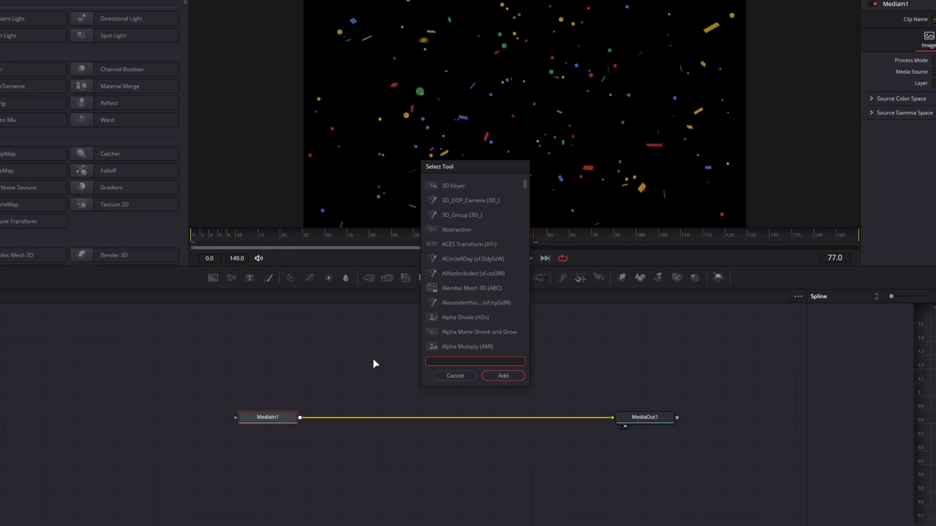
{"action": "type", "text": "luma"}
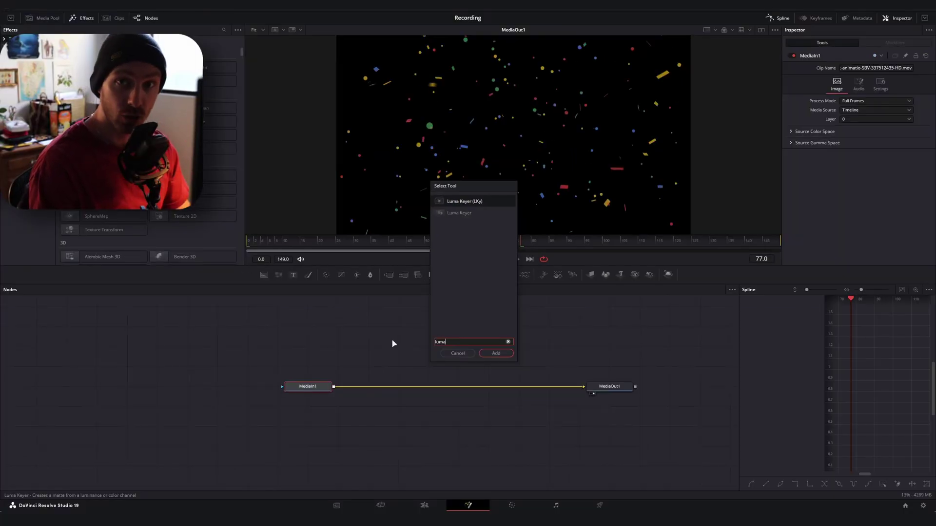
{"action": "key", "text": "Return"}
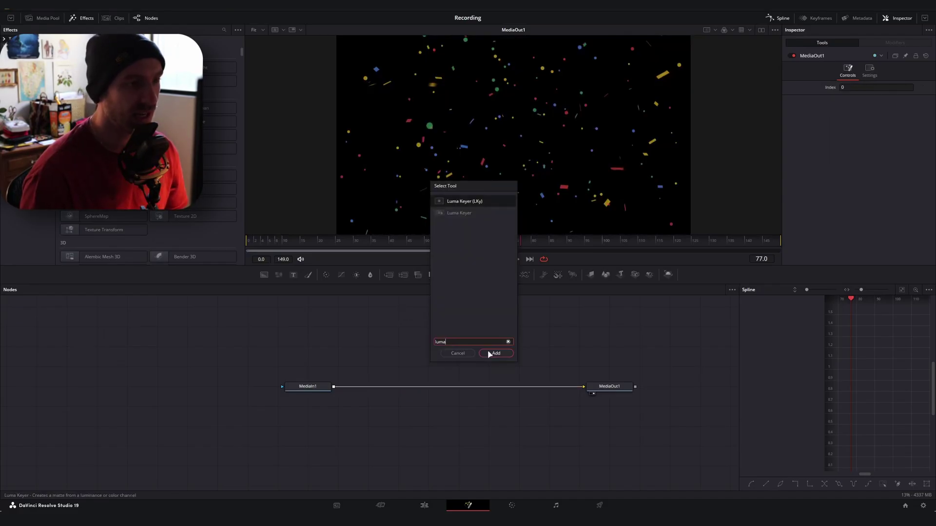
Step: Add LumaKeyer1 to the graph and wire it between MediaIn1 and MediaOut1
{"action": "left_click", "coordinate": [490, 354]}
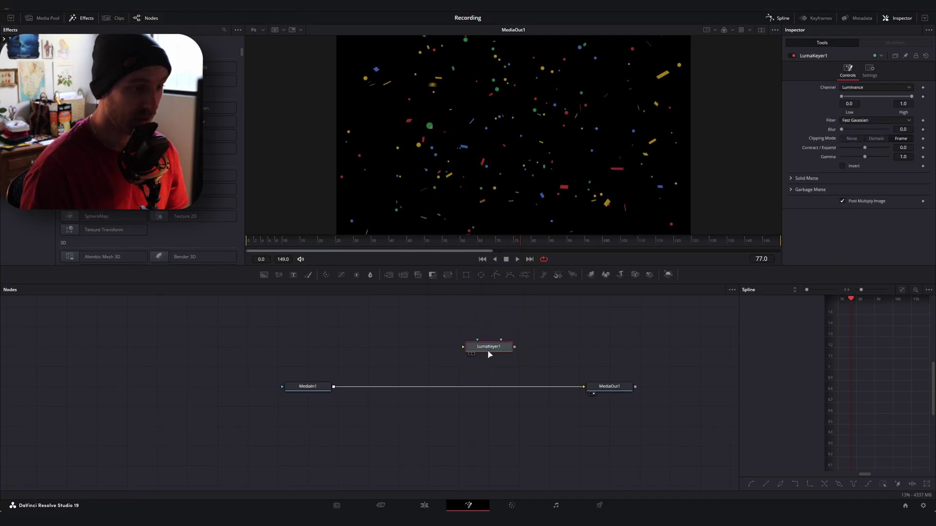
{"action": "mouse_move", "coordinate": [490, 354]}
{"action": "left_mouse_down"}
{"action": "mouse_move", "coordinate": [459, 392]}
{"action": "mouse_move", "coordinate": [460, 349]}
{"action": "mouse_move", "coordinate": [489, 352]}
{"action": "left_mouse_up"}
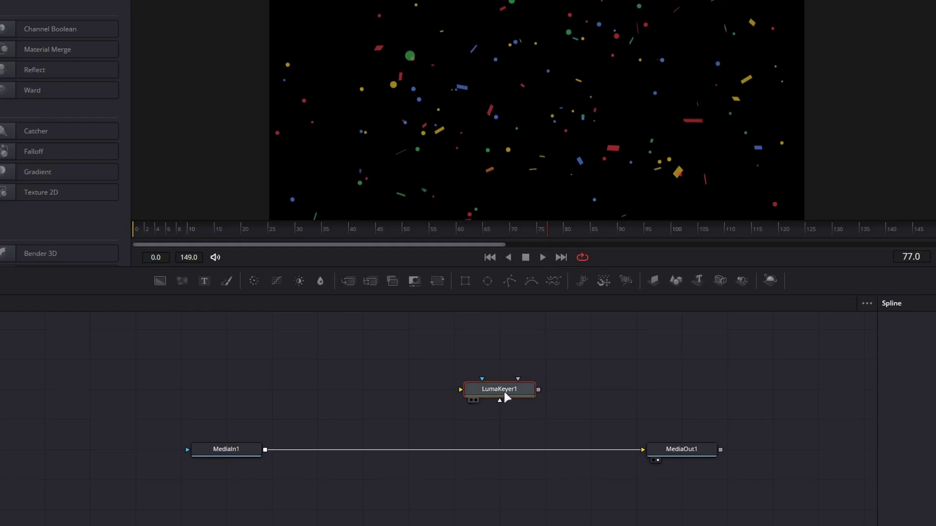
{"action": "left_click_drag", "start_coordinate": [503, 396], "coordinate": [458, 396]}
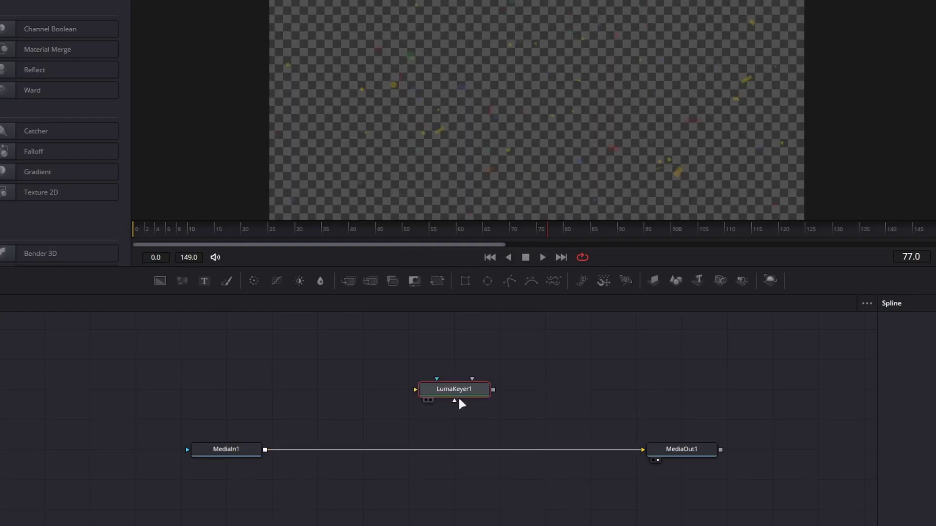
{"action": "left_click_drag", "start_coordinate": [634, 451], "coordinate": [412, 391]}
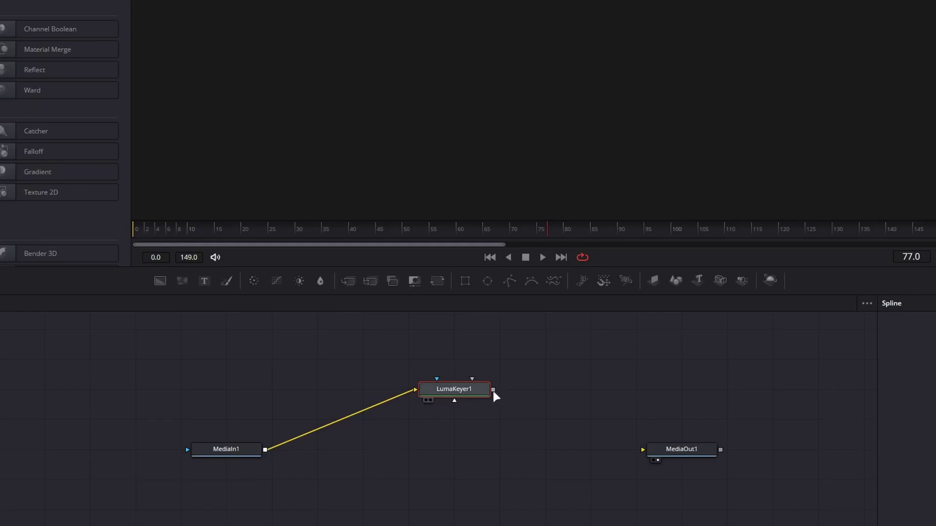
{"action": "left_click_drag", "start_coordinate": [493, 390], "coordinate": [464, 397]}
{"action": "left_click_drag", "start_coordinate": [592, 414], "coordinate": [653, 449]}
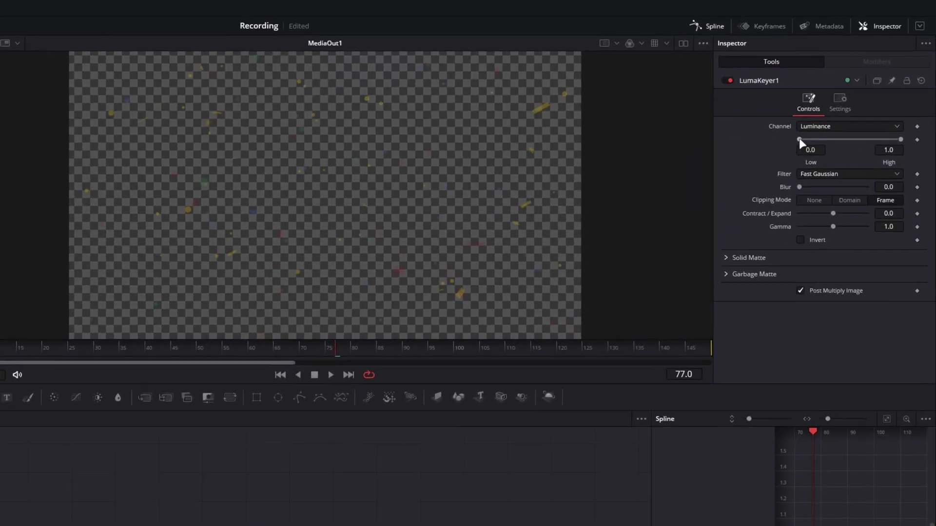
Step: Tune LumaKeyer1 thresholds to High 0.317, with Gamma 1.89, Contract/Expand -0.16 and Blur 0.87
{"action": "left_click_drag", "start_coordinate": [843, 97], "coordinate": [887, 96]}
{"action": "left_click_drag", "start_coordinate": [863, 144], "coordinate": [781, 149]}
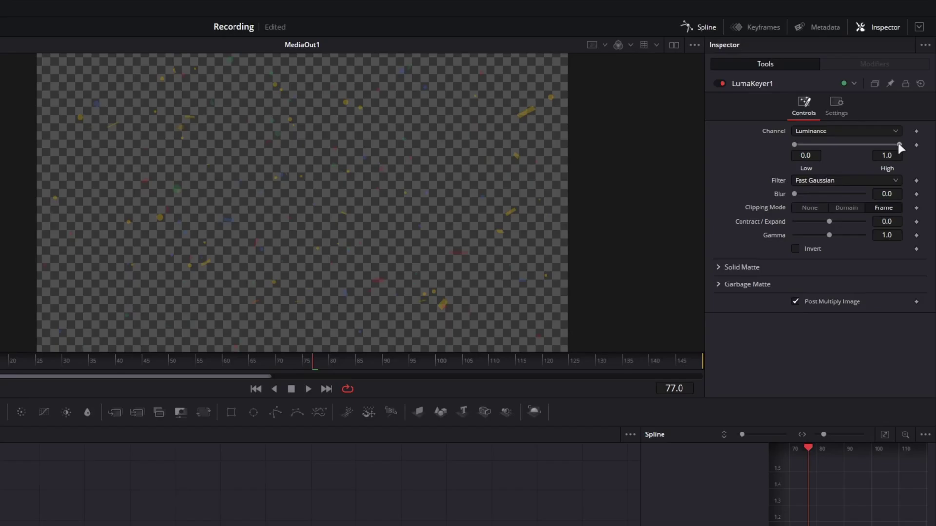
{"action": "left_click_drag", "start_coordinate": [876, 145], "coordinate": [807, 142]}
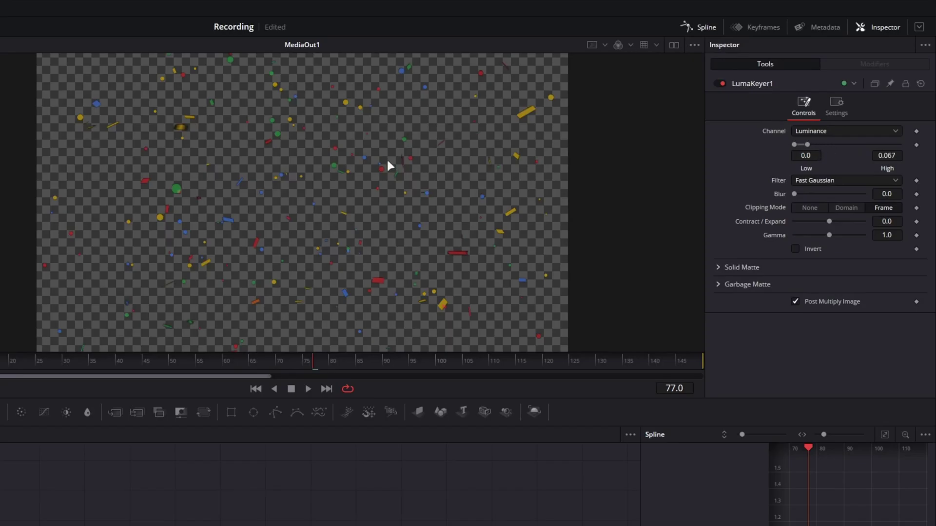
{"action": "scroll", "coordinate": [233, 103], "scroll_direction": "up", "scroll_amount": 5}
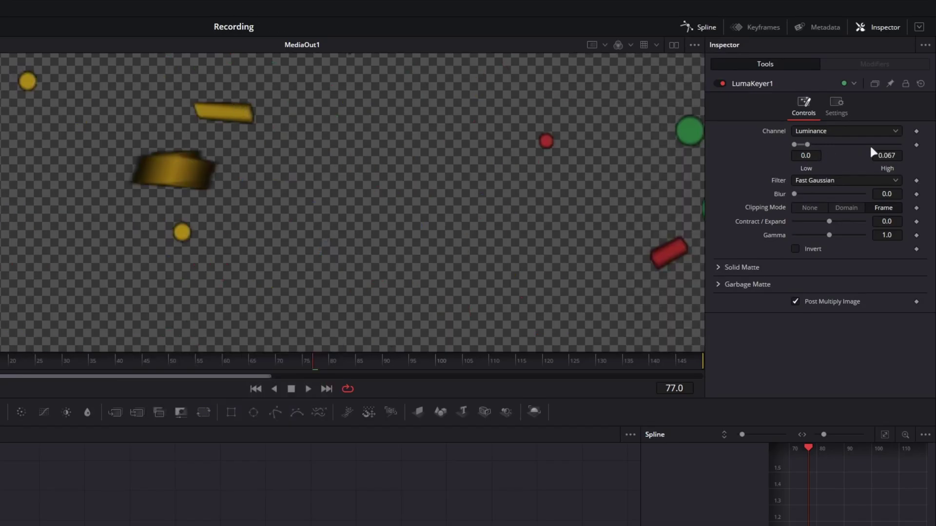
{"action": "left_click_drag", "start_coordinate": [807, 144], "coordinate": [831, 145]}
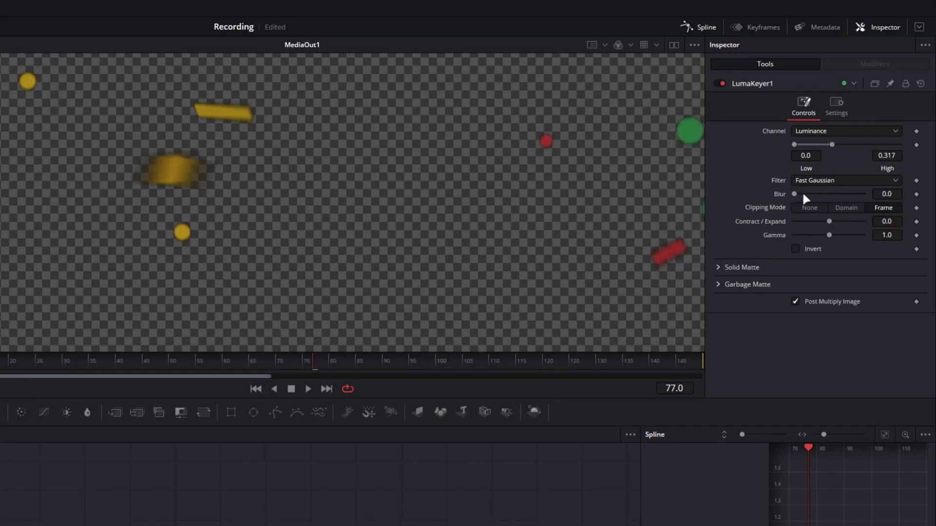
{"action": "mouse_move", "coordinate": [829, 235]}
{"action": "left_mouse_down"}
{"action": "mouse_move", "coordinate": [839, 235]}
{"action": "mouse_move", "coordinate": [821, 235]}
{"action": "mouse_move", "coordinate": [856, 235]}
{"action": "mouse_move", "coordinate": [812, 217]}
{"action": "mouse_move", "coordinate": [848, 220]}
{"action": "mouse_move", "coordinate": [822, 221]}
{"action": "left_mouse_up"}
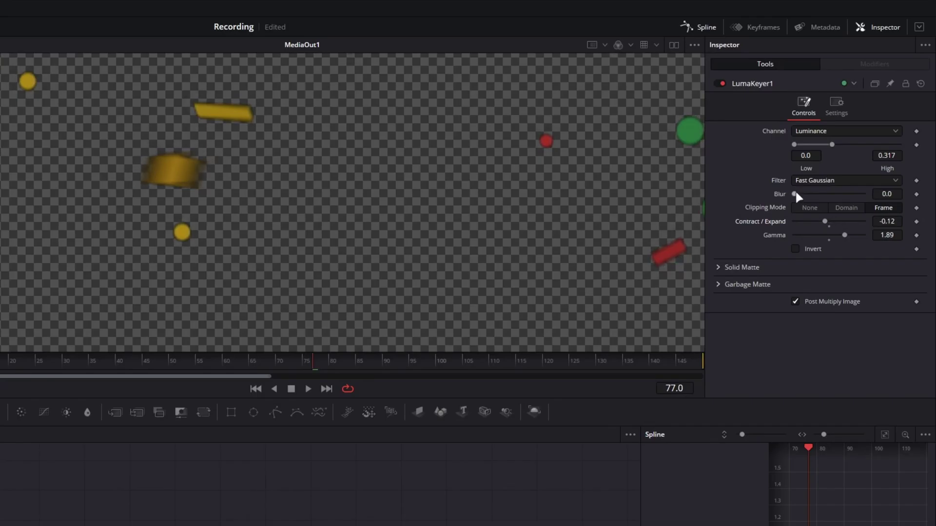
{"action": "left_click_drag", "start_coordinate": [796, 194], "coordinate": [823, 220]}
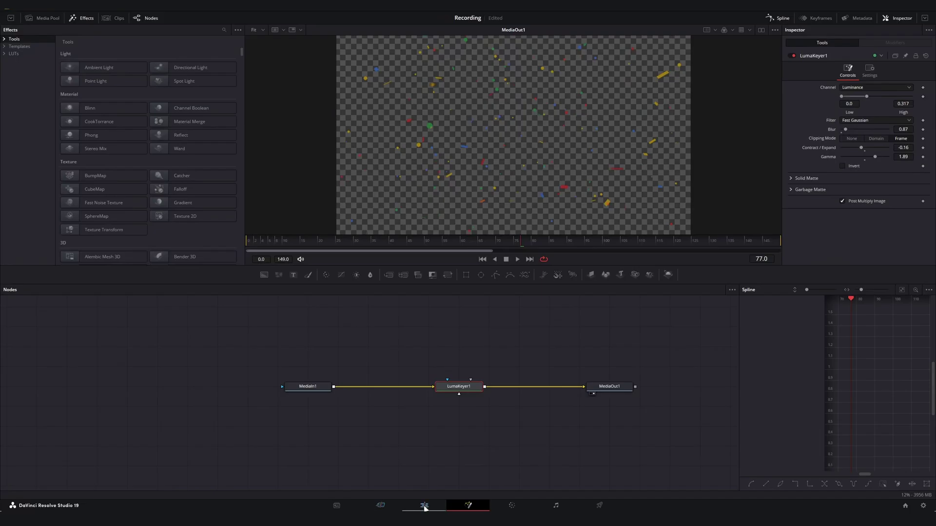
Step: Return to the Edit page and select the hand-holding-phone clip on V2
{"action": "left_click", "coordinate": [424, 506]}
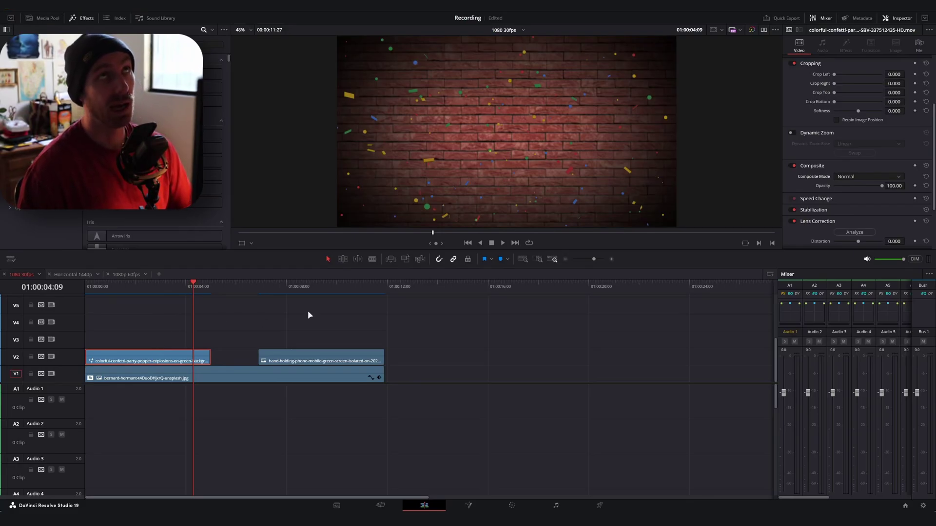
{"action": "left_click", "coordinate": [318, 285]}
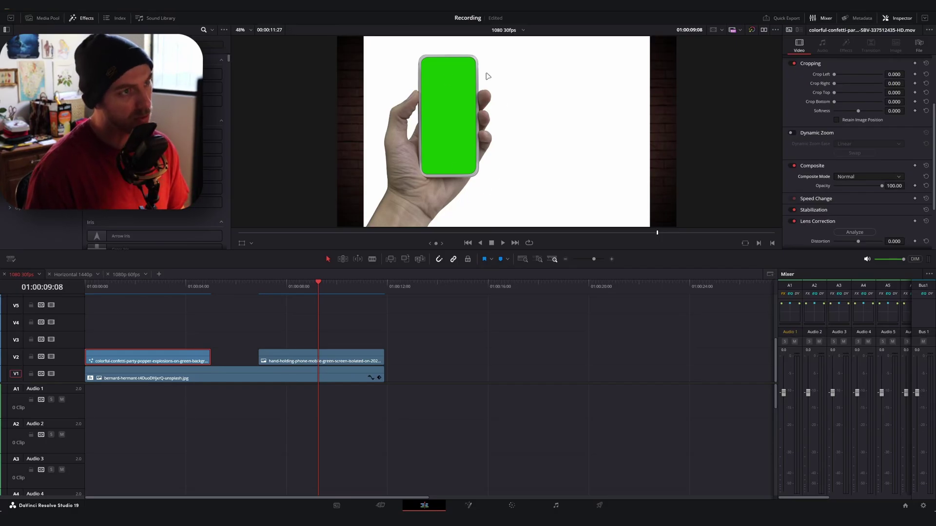
{"action": "left_click", "coordinate": [323, 361]}
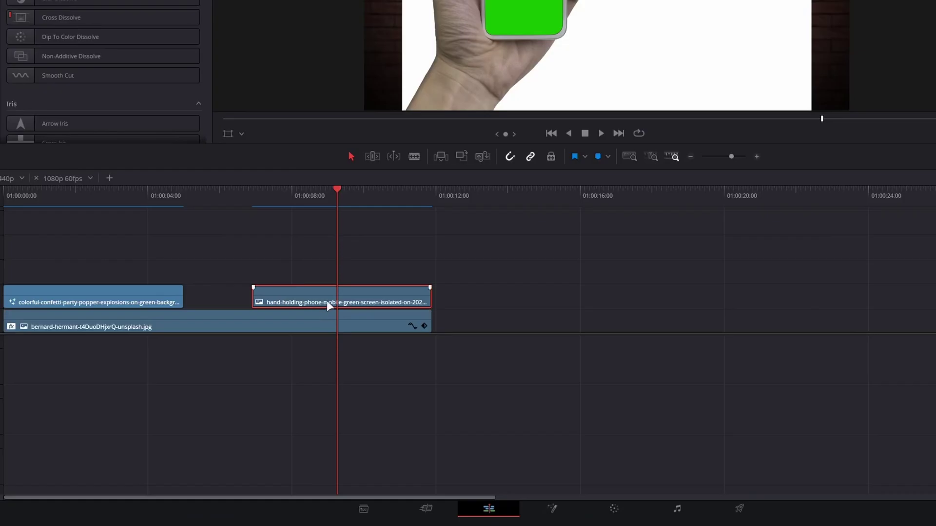
Step: Open the phone clip in Fusion, insert a Luma Keyer after MediaIn1 via 'lum', and space out the nodes
{"action": "right_click", "coordinate": [329, 305]}
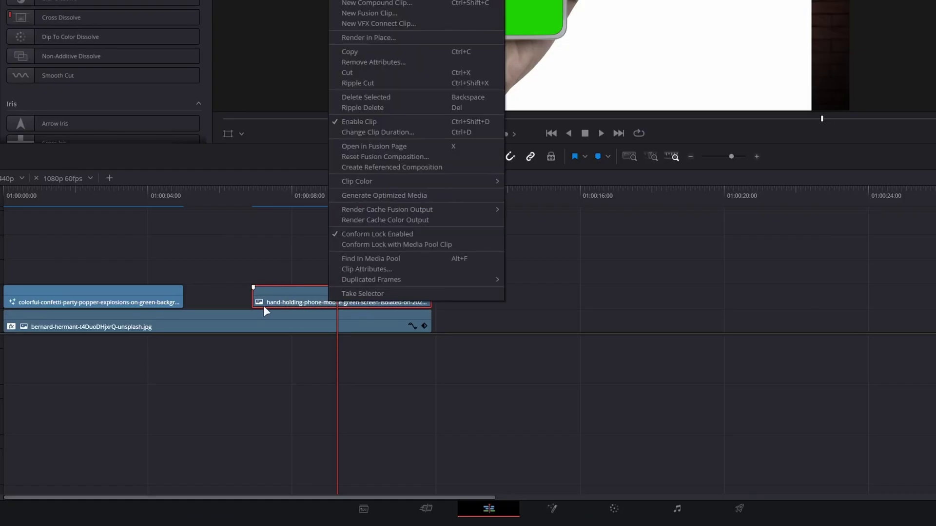
{"action": "left_click", "coordinate": [551, 506]}
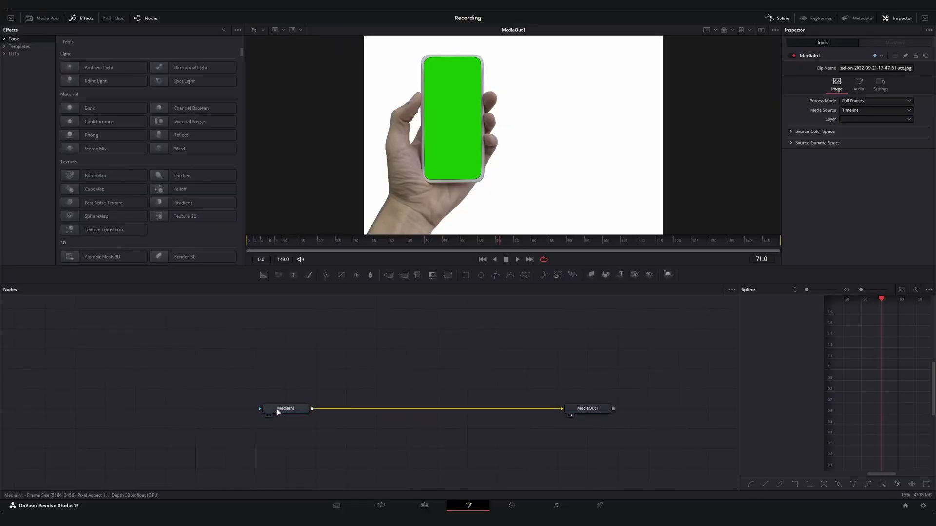
{"action": "left_click", "coordinate": [280, 412]}
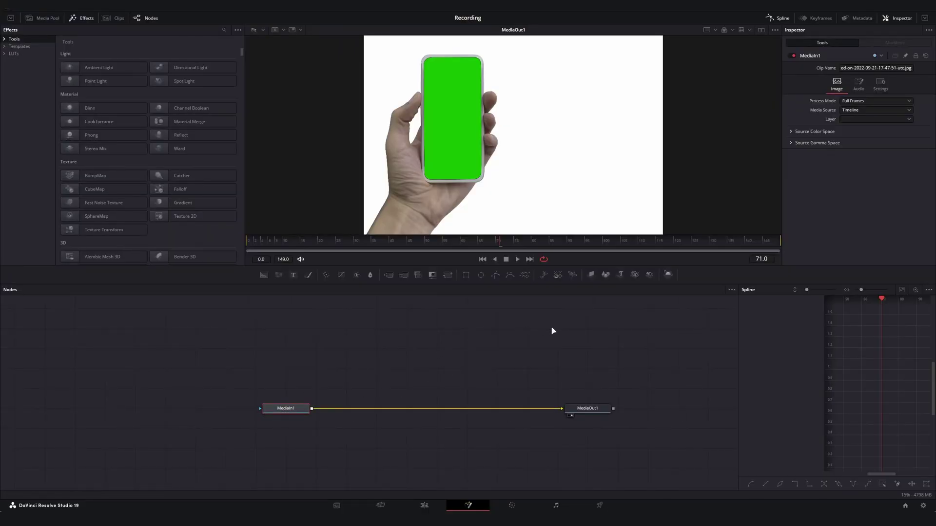
{"action": "key", "text": "shift+space"}
{"action": "type", "text": "lum"}
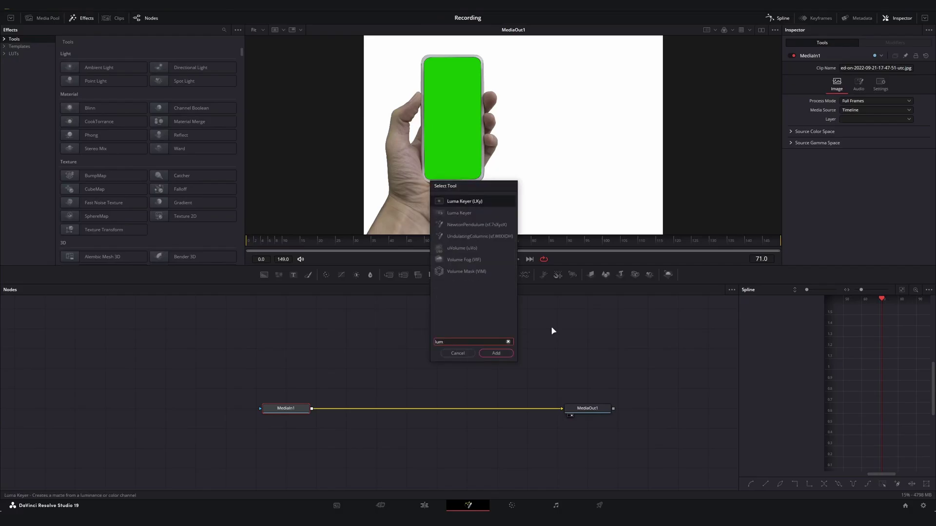
{"action": "key", "text": "Return"}
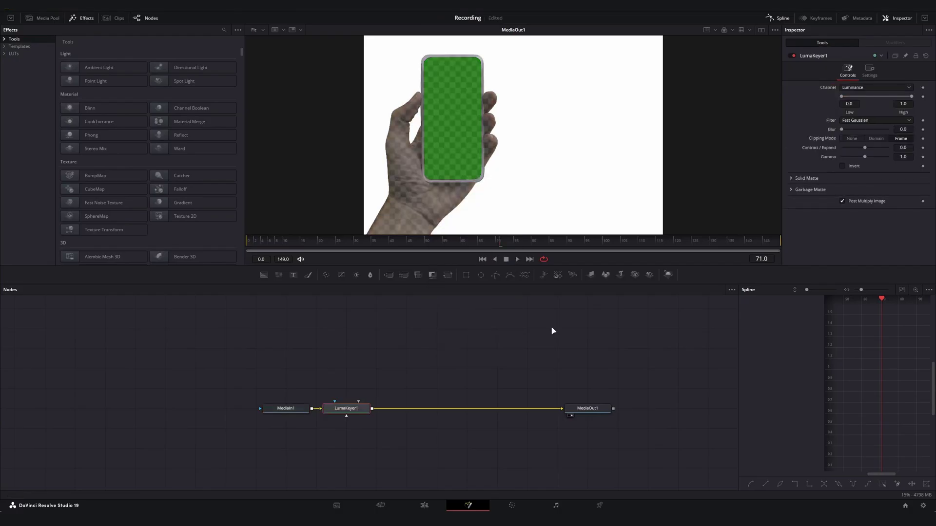
{"action": "left_click_drag", "start_coordinate": [283, 407], "coordinate": [223, 409]}
{"action": "left_click_drag", "start_coordinate": [350, 411], "coordinate": [402, 414]}
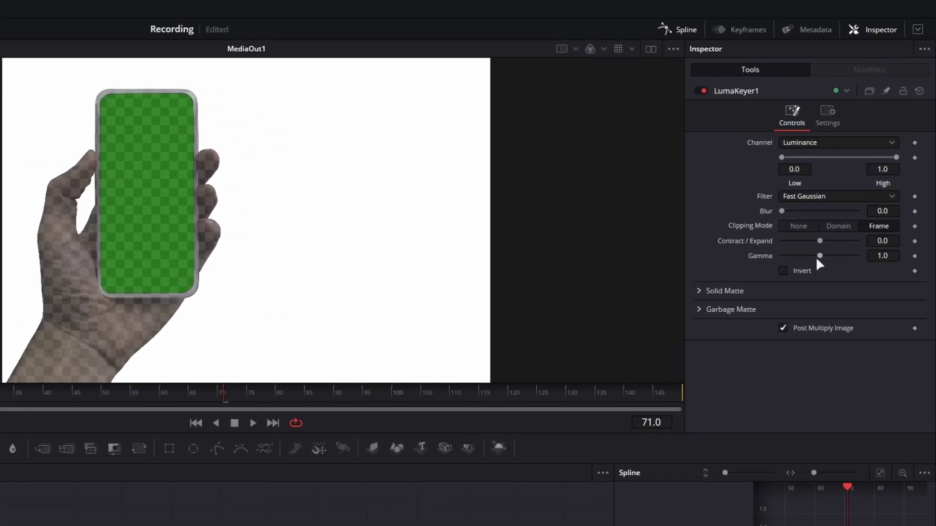
Step: Invert the phone clip's luma key and raise Low to 0.583 to drop the white background
{"action": "left_click", "coordinate": [792, 271]}
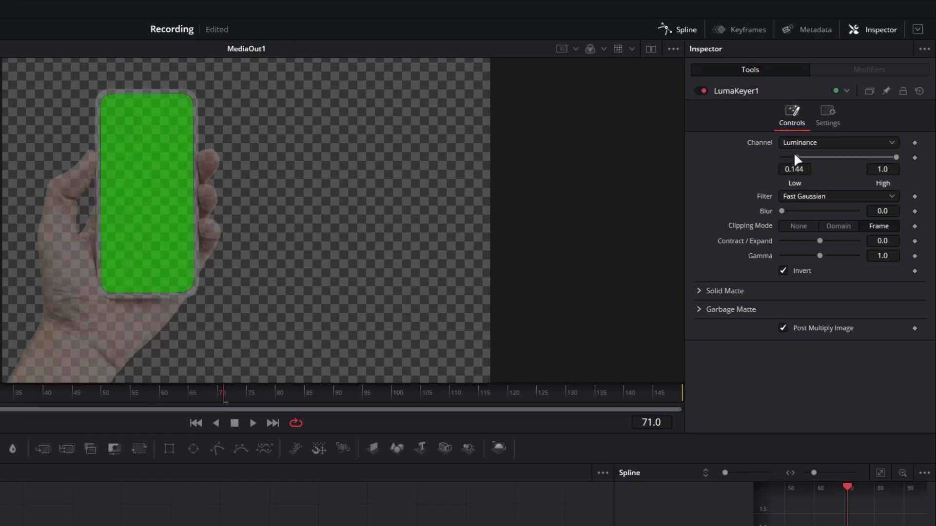
{"action": "left_click_drag", "start_coordinate": [797, 159], "coordinate": [843, 157]}
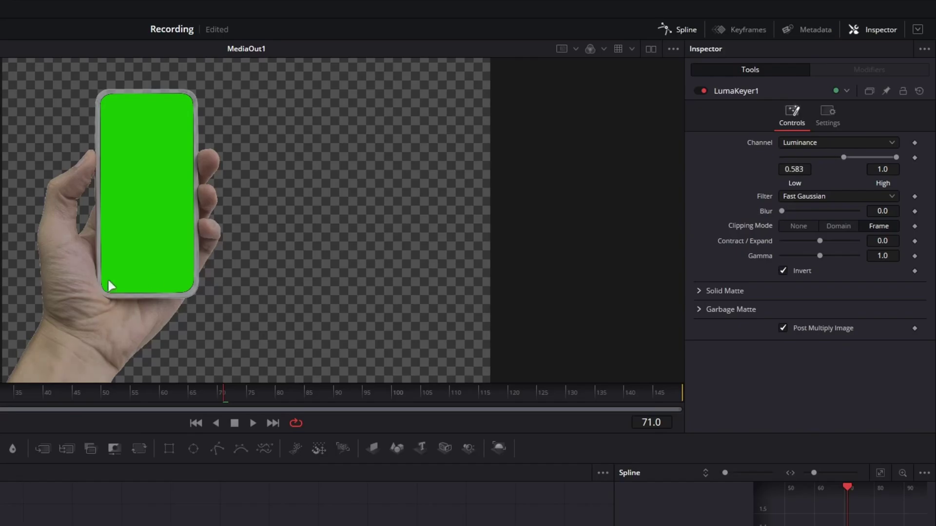
{"action": "scroll", "coordinate": [8, 278], "scroll_direction": "up", "scroll_amount": 3}
{"action": "scroll", "coordinate": [80, 259], "scroll_direction": "down", "scroll_amount": 1}
{"action": "scroll", "coordinate": [80, 259], "scroll_direction": "up", "scroll_amount": 5, "text": "ctrl"}
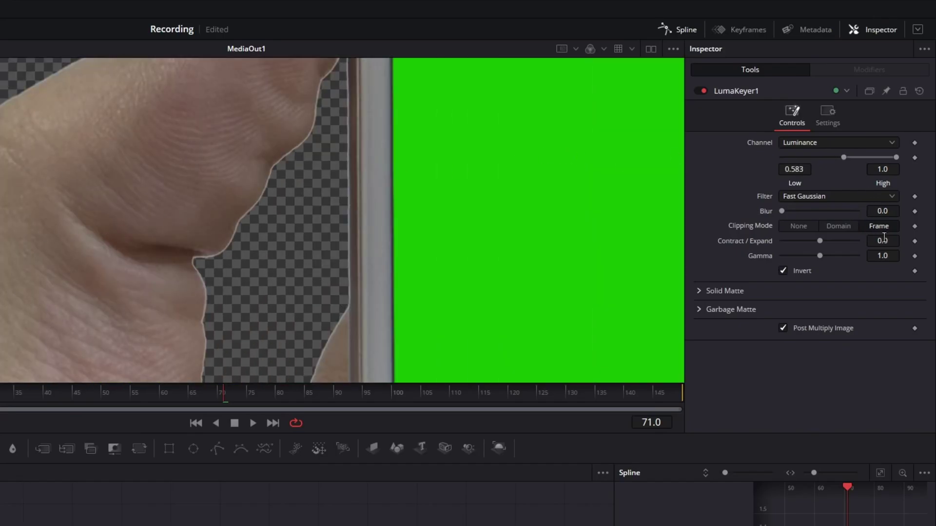
{"action": "left_click", "coordinate": [883, 210]}
Step: Set the matte Blur to 0.18 and Contract/Expand to about 0.238
{"action": "type", "text": "0.18"}
{"action": "key", "text": "Return"}
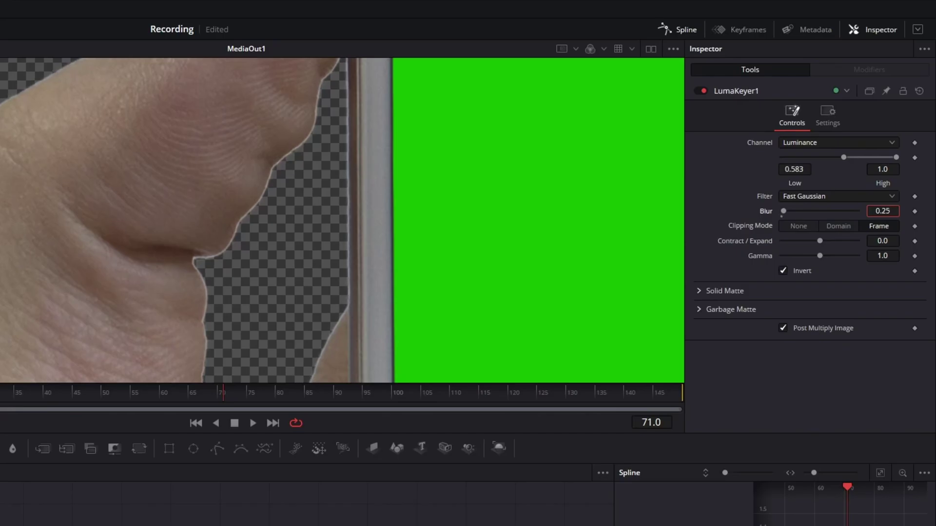
{"action": "left_click", "coordinate": [883, 241]}
{"action": "type", "text": "-0.219"}
{"action": "key", "text": "Return"}
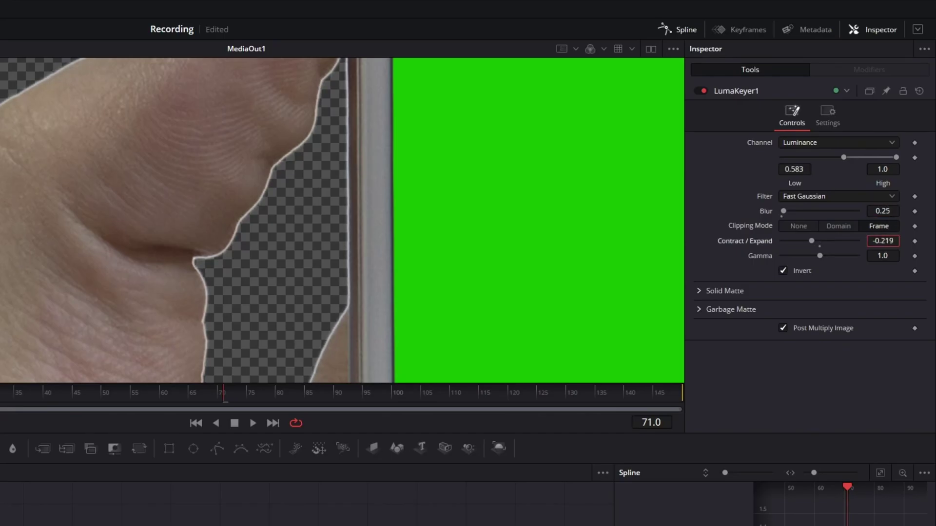
{"action": "left_click_drag", "start_coordinate": [811, 240], "coordinate": [831, 241]}
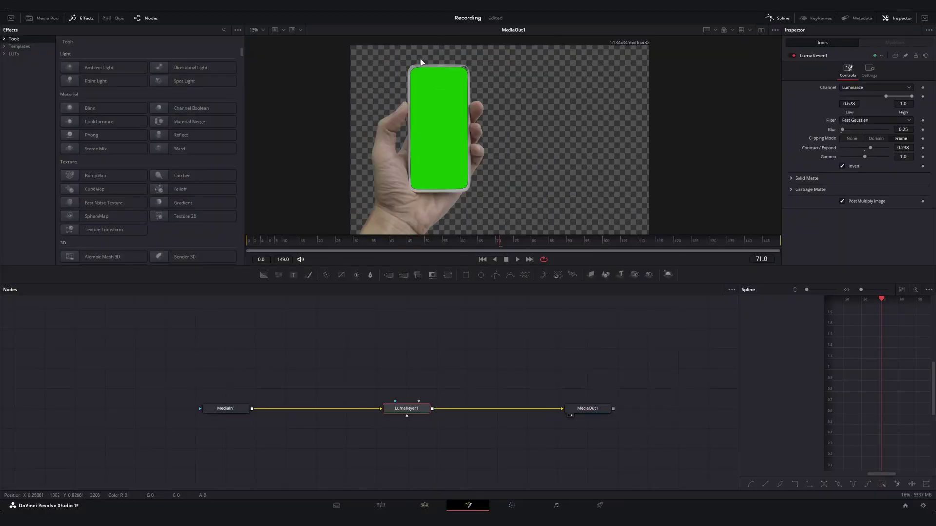
Step: Raise Low to 0.828, fit the image in the viewer, and slide LumaKeyer1 toward MediaIn1
{"action": "scroll", "coordinate": [421, 62], "scroll_direction": "up", "scroll_amount": 6}
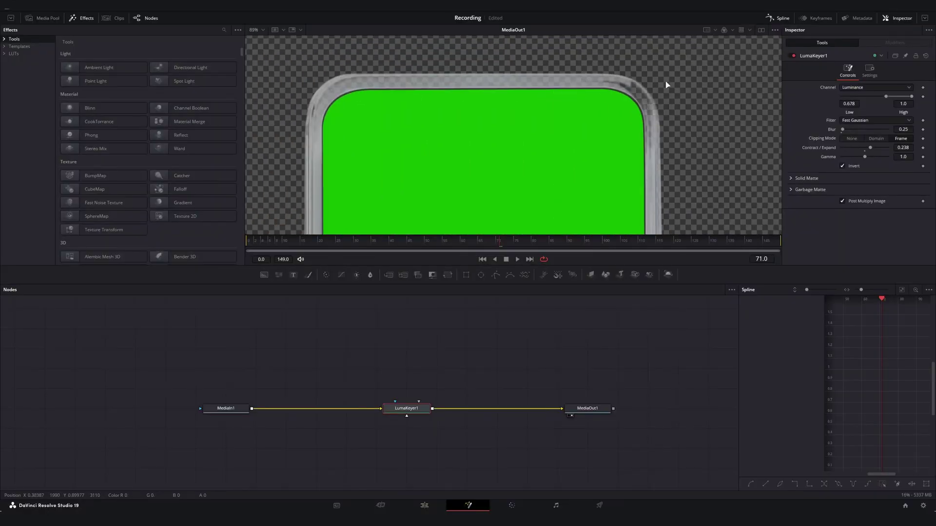
{"action": "left_click_drag", "start_coordinate": [887, 98], "coordinate": [897, 98]}
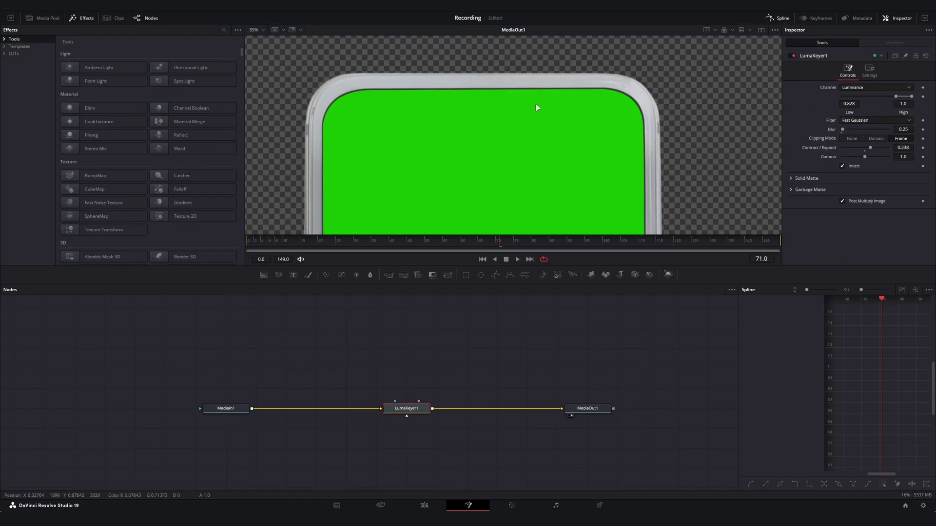
{"action": "scroll", "coordinate": [487, 113], "scroll_direction": "down", "scroll_amount": 6}
{"action": "scroll", "coordinate": [440, 181], "scroll_direction": "up", "scroll_amount": 5}
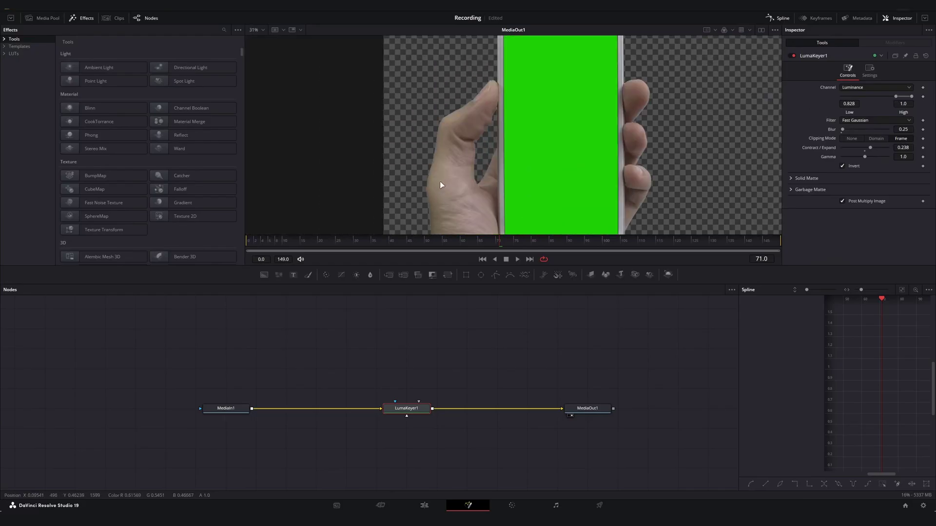
{"action": "scroll", "coordinate": [392, 138], "scroll_direction": "down", "scroll_amount": 4}
{"action": "scroll", "coordinate": [390, 140], "scroll_direction": "up", "scroll_amount": 3}
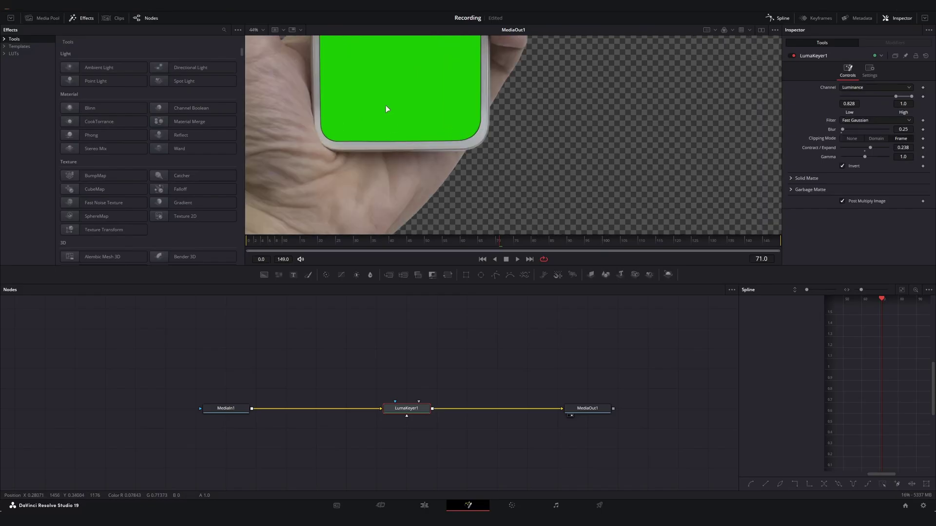
{"action": "scroll", "coordinate": [387, 109], "scroll_direction": "down", "scroll_amount": 3}
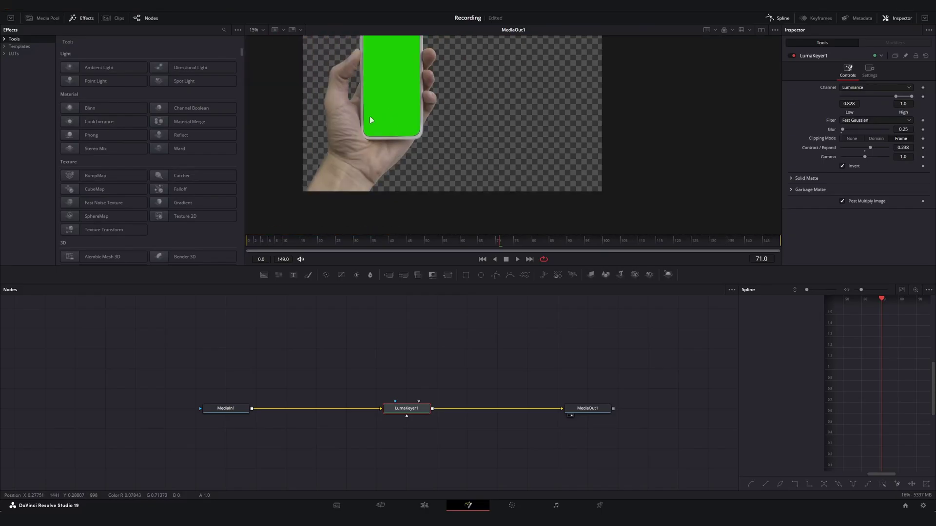
{"action": "left_click", "coordinate": [264, 30]}
{"action": "left_click", "coordinate": [262, 43]}
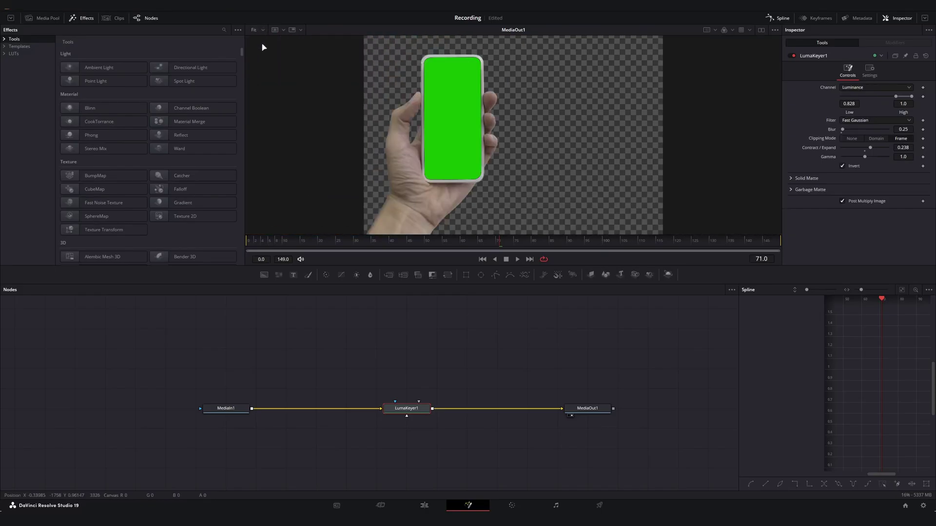
{"action": "left_click_drag", "start_coordinate": [406, 408], "coordinate": [346, 409]}
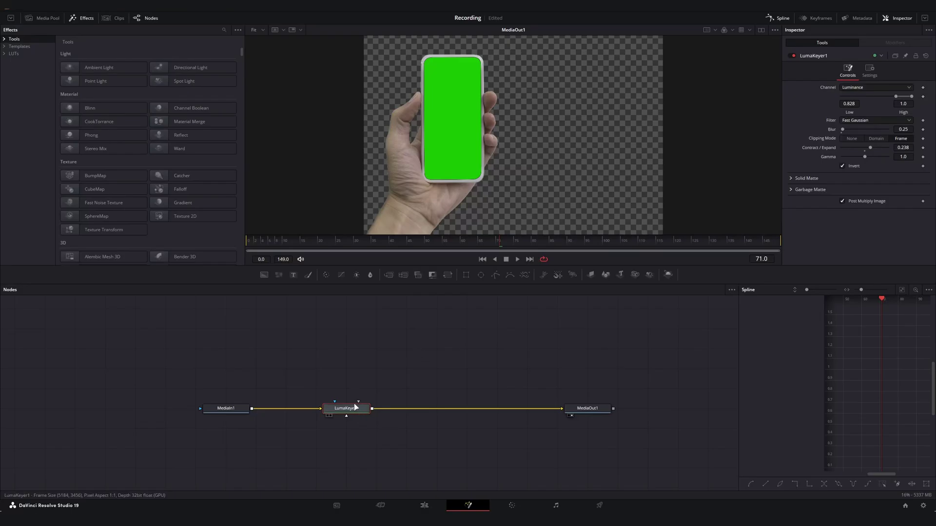
Step: Insert an Ultra Keyer after LumaKeyer1 using the 'ultra' tool search
{"action": "left_click_drag", "start_coordinate": [369, 406], "coordinate": [342, 401]}
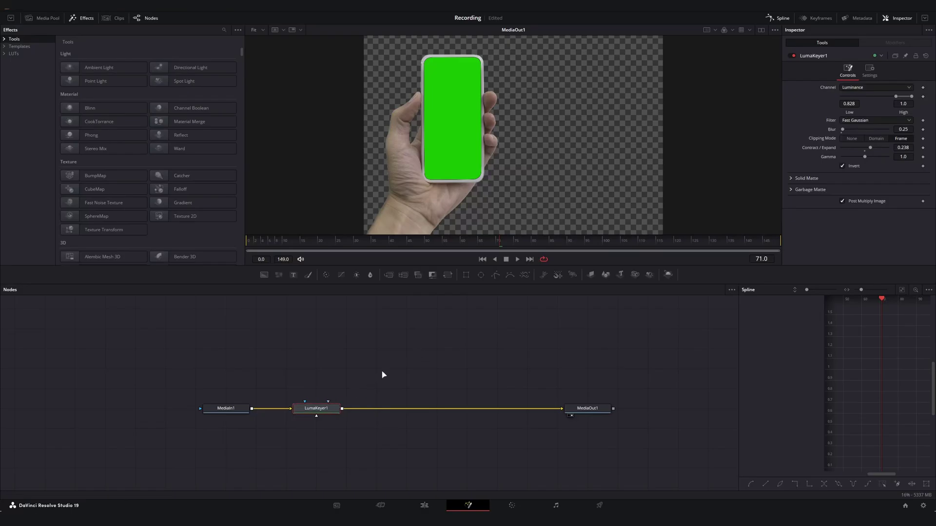
{"action": "key", "text": "shift+space"}
{"action": "type", "text": "ultra"}
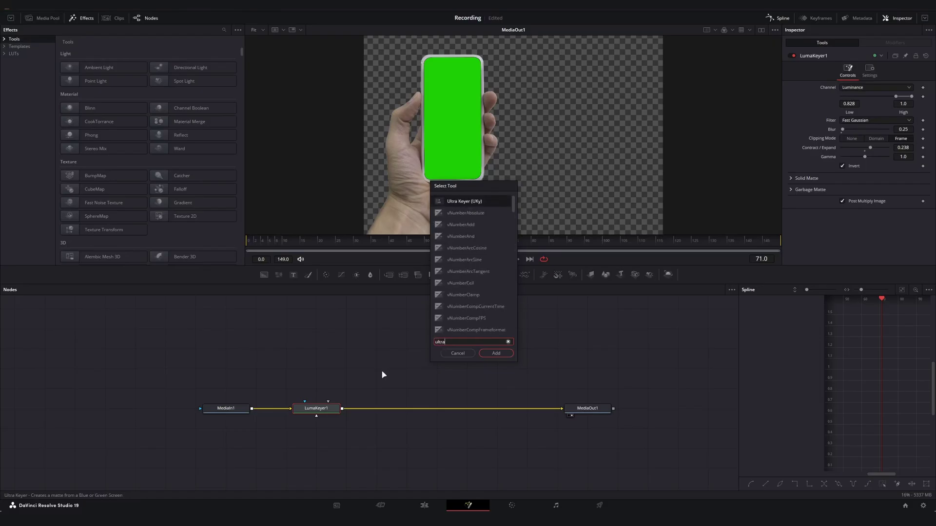
{"action": "key", "text": "Return"}
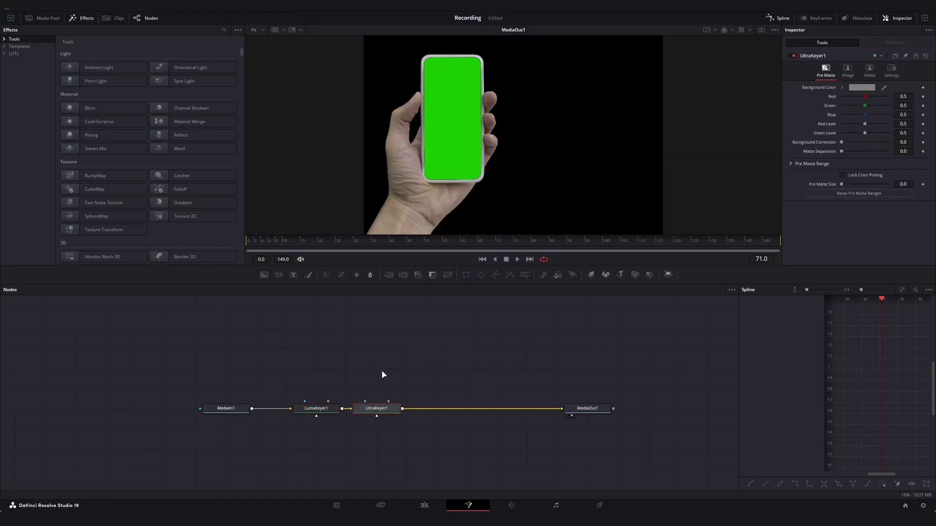
Step: Move UltraKeyer1 below the node row and link LumaKeyer1's output to its second input
{"action": "left_click_drag", "start_coordinate": [376, 408], "coordinate": [436, 409]}
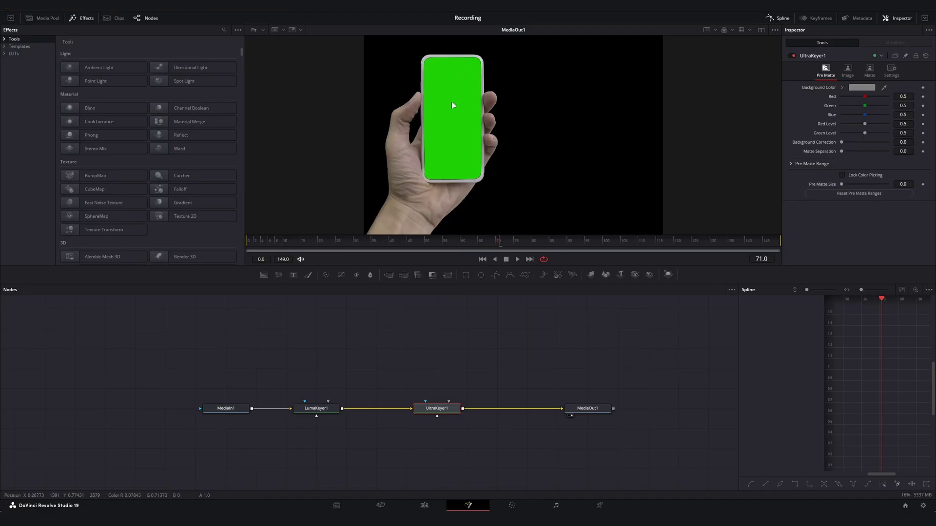
{"action": "left_click_drag", "start_coordinate": [433, 409], "coordinate": [432, 427]}
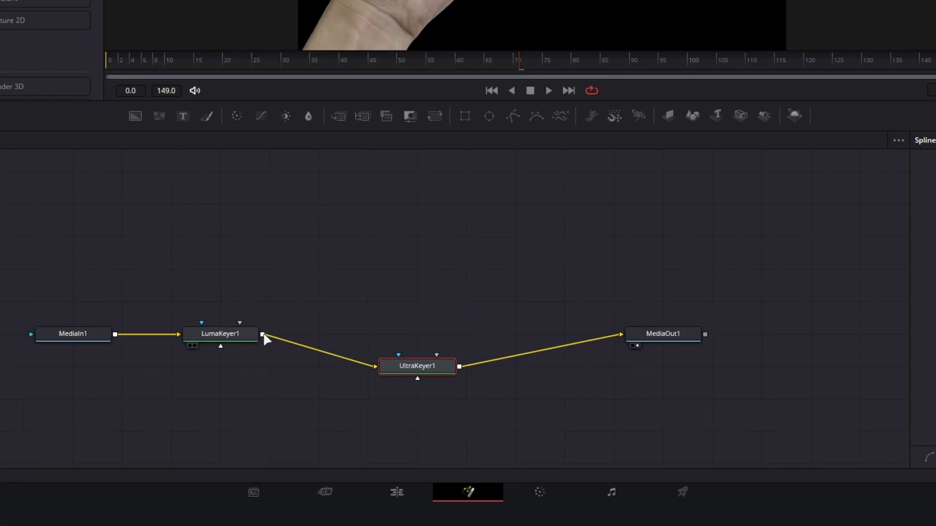
{"action": "left_click_drag", "start_coordinate": [263, 336], "coordinate": [258, 299]}
{"action": "left_click_drag", "start_coordinate": [299, 331], "coordinate": [401, 375]}
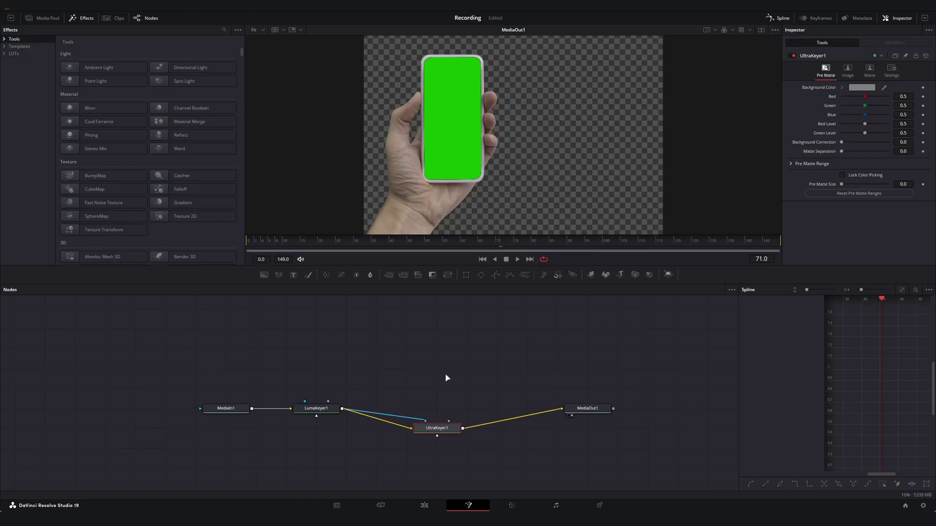
Step: Align UltraKeyer1 between LumaKeyer1 and MediaOut1, undo a trial Green value of 0.772, and save
{"action": "scroll", "coordinate": [445, 375], "scroll_direction": "right", "scroll_amount": 3}
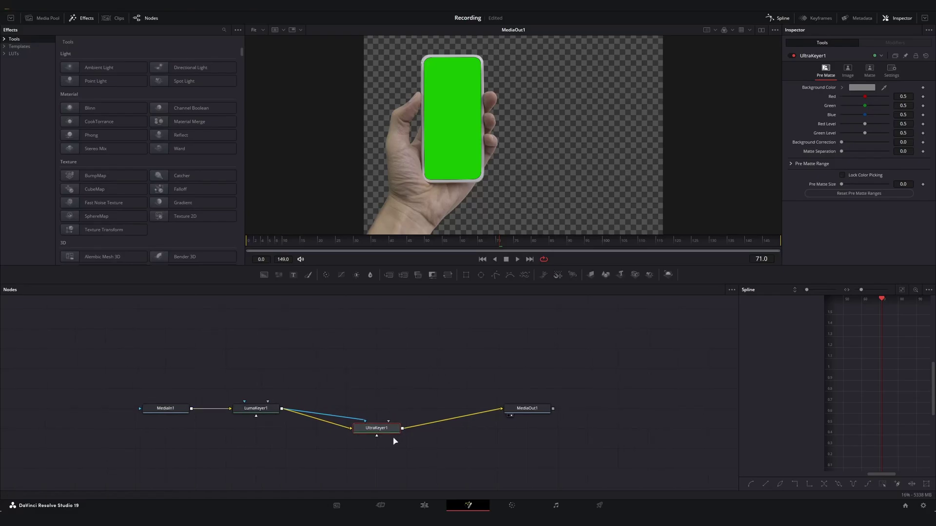
{"action": "left_click_drag", "start_coordinate": [383, 429], "coordinate": [392, 408]}
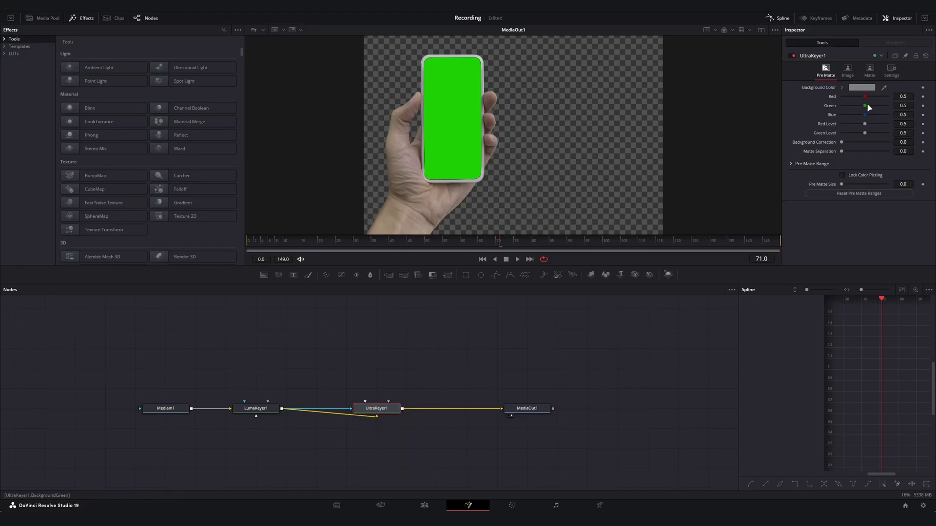
{"action": "mouse_move", "coordinate": [866, 106]}
{"action": "left_mouse_down"}
{"action": "mouse_move", "coordinate": [899, 109]}
{"action": "mouse_move", "coordinate": [853, 108]}
{"action": "mouse_move", "coordinate": [892, 111]}
{"action": "mouse_move", "coordinate": [865, 110]}
{"action": "left_mouse_up"}
{"action": "left_click_drag", "start_coordinate": [865, 106], "coordinate": [877, 108]}
{"action": "key", "text": "ctrl+z"}
{"action": "key", "text": "ctrl+s"}
{"action": "left_click", "coordinate": [257, 412]}
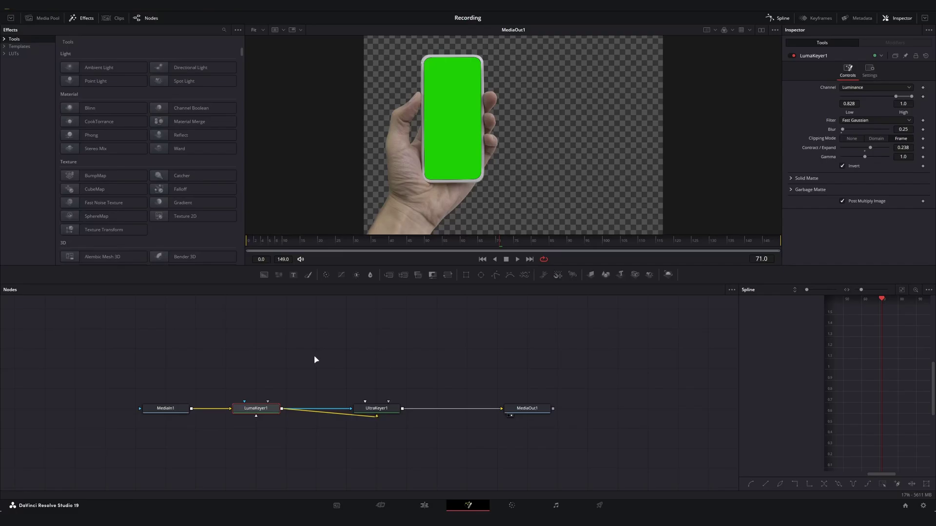
Step: Compare the original MediaIn1 photo with LumaKeyer1's keyed result in the viewer, then select UltraKeyer1
{"action": "key", "text": "1"}
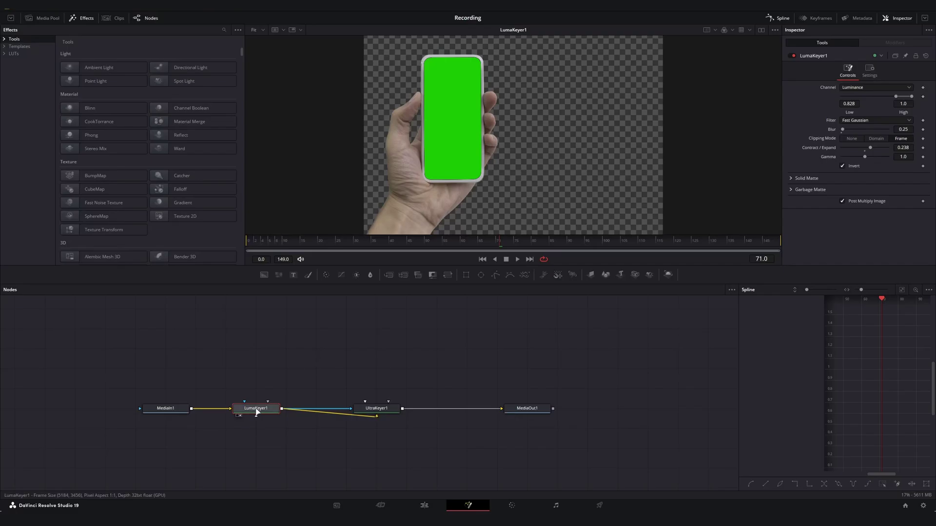
{"action": "left_click", "coordinate": [184, 411]}
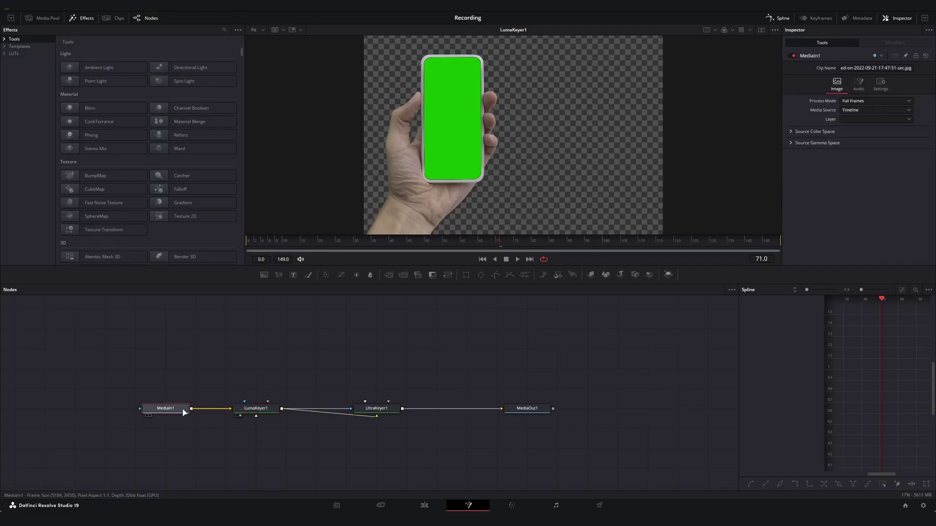
{"action": "key", "text": "1"}
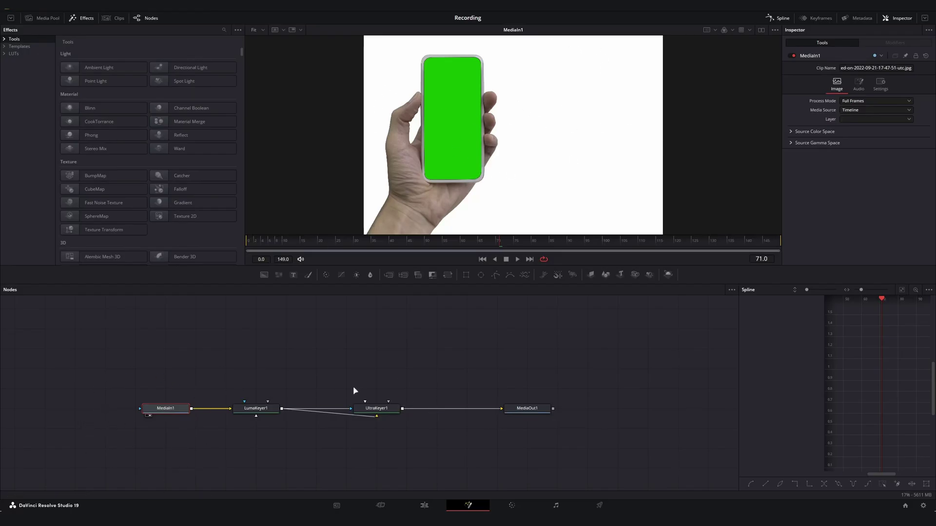
{"action": "left_click", "coordinate": [254, 409]}
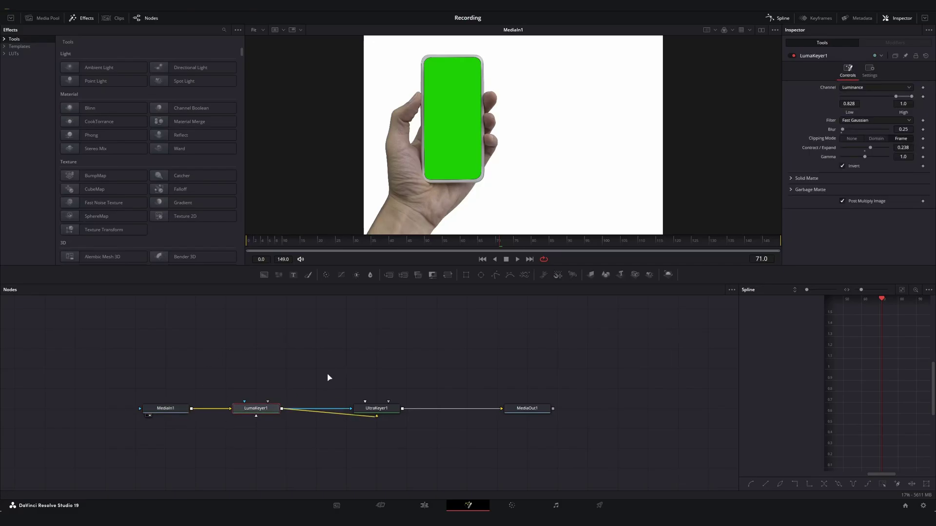
{"action": "key", "text": "1"}
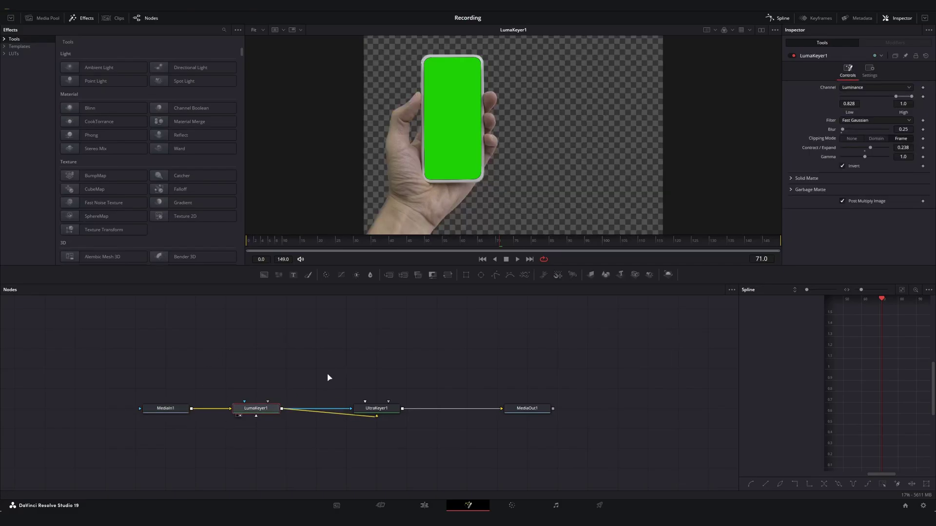
{"action": "left_click", "coordinate": [393, 409]}
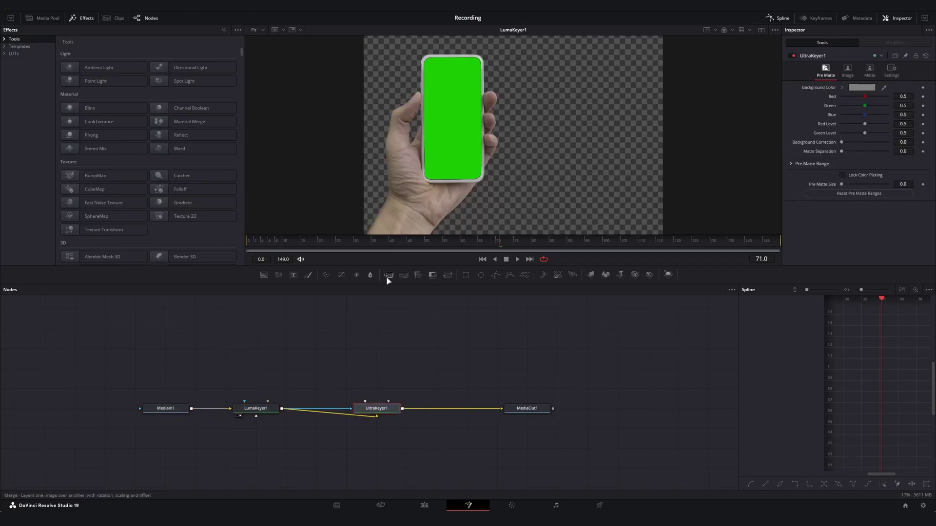
Step: Sample the phone screen's green as UltraKeyer1's background colour (Red 0.078, Green 0.714)
{"action": "left_click", "coordinate": [860, 88]}
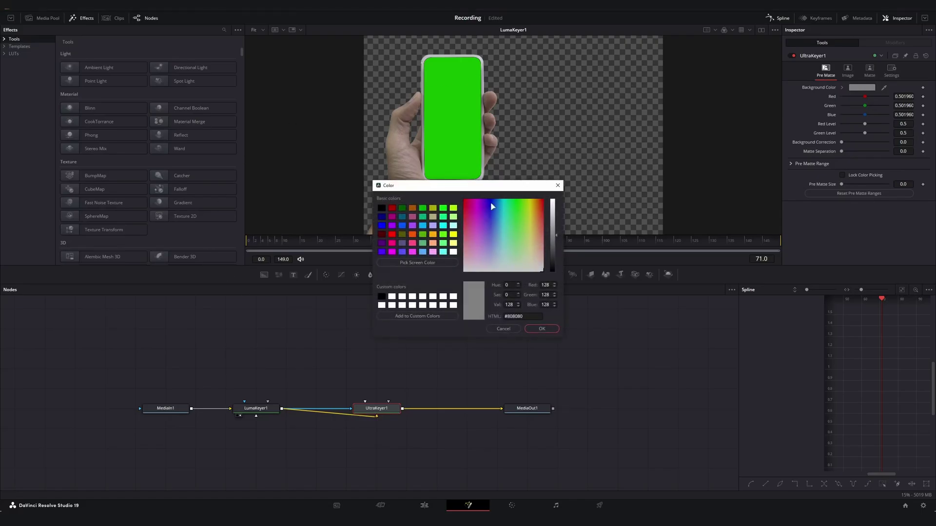
{"action": "left_click", "coordinate": [424, 264]}
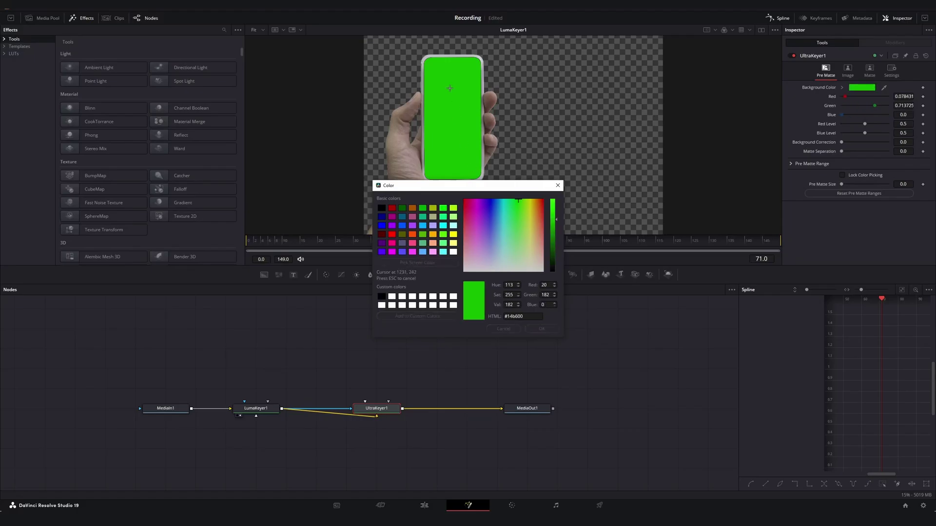
{"action": "left_click", "coordinate": [450, 96]}
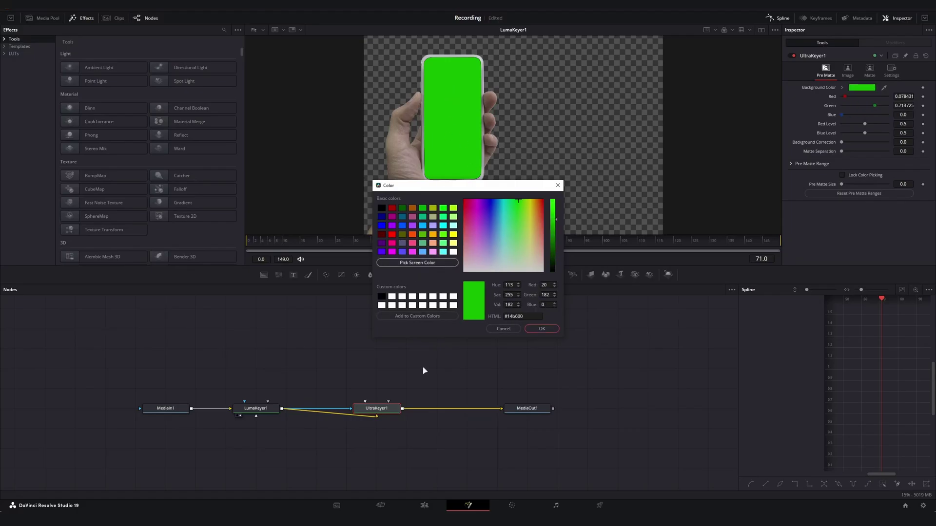
{"action": "left_click", "coordinate": [539, 328]}
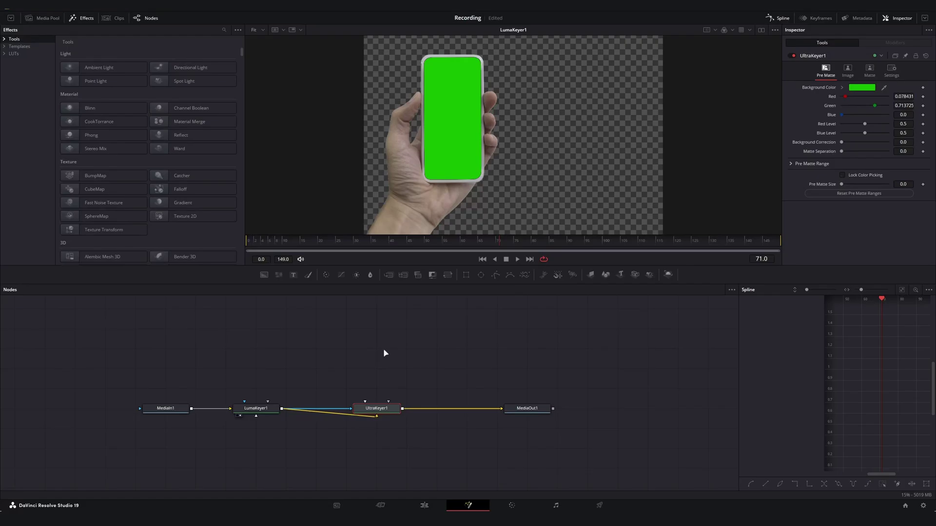
Step: View the final MediaOut1 output with the phone screen now transparent
{"action": "left_click_drag", "start_coordinate": [221, 367], "coordinate": [291, 459]}
{"action": "left_click_drag", "start_coordinate": [217, 356], "coordinate": [326, 487]}
{"action": "left_click_drag", "start_coordinate": [465, 339], "coordinate": [594, 479]}
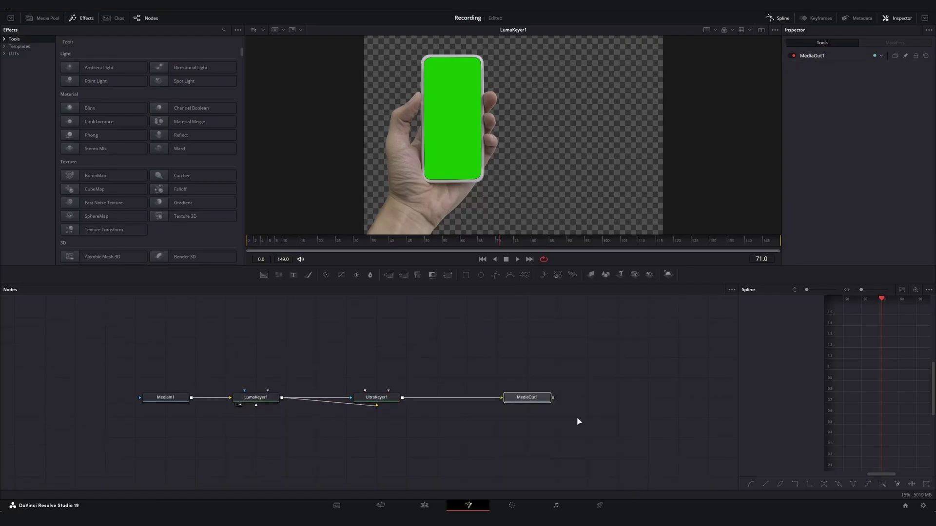
{"action": "left_click", "coordinate": [535, 401]}
{"action": "key", "text": "1"}
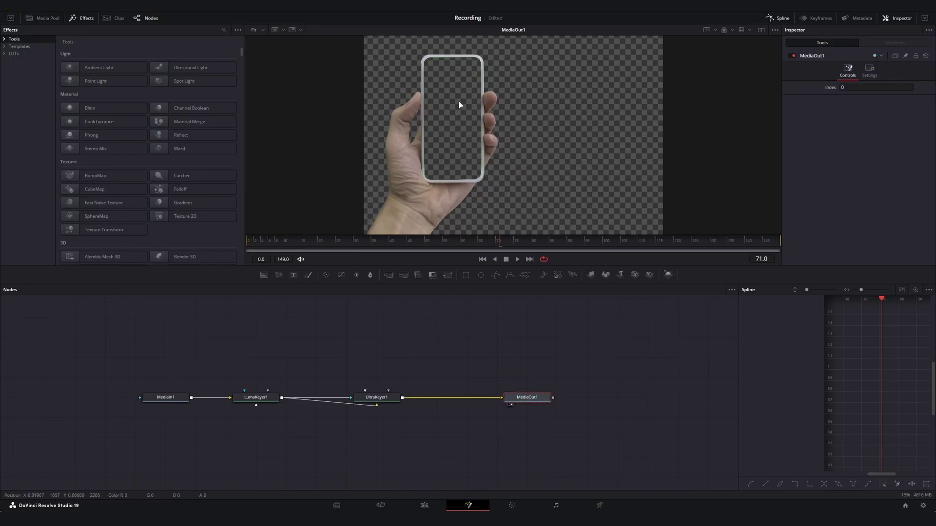
Step: Undo UltraKeyer1's sampled background colour and abandon a first attempt to resample it
{"action": "left_click", "coordinate": [414, 312]}
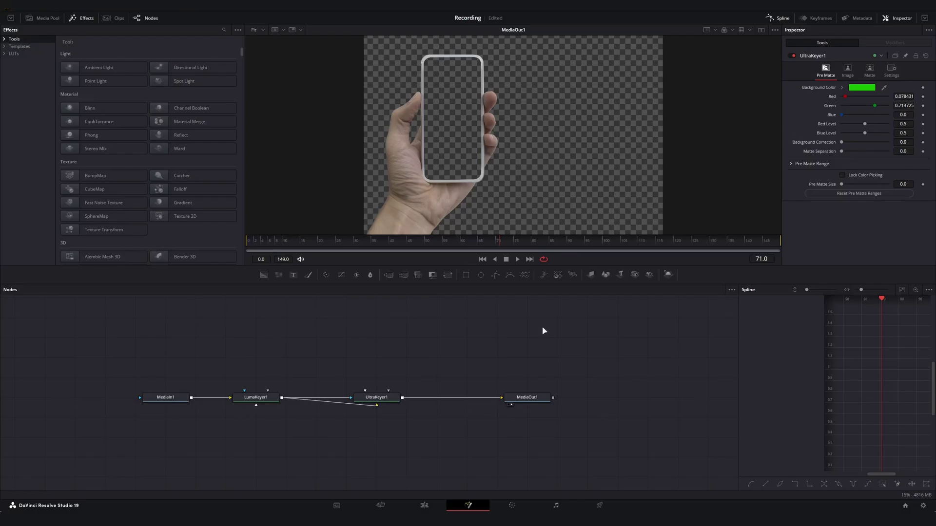
{"action": "key", "text": "ctrl+z"}
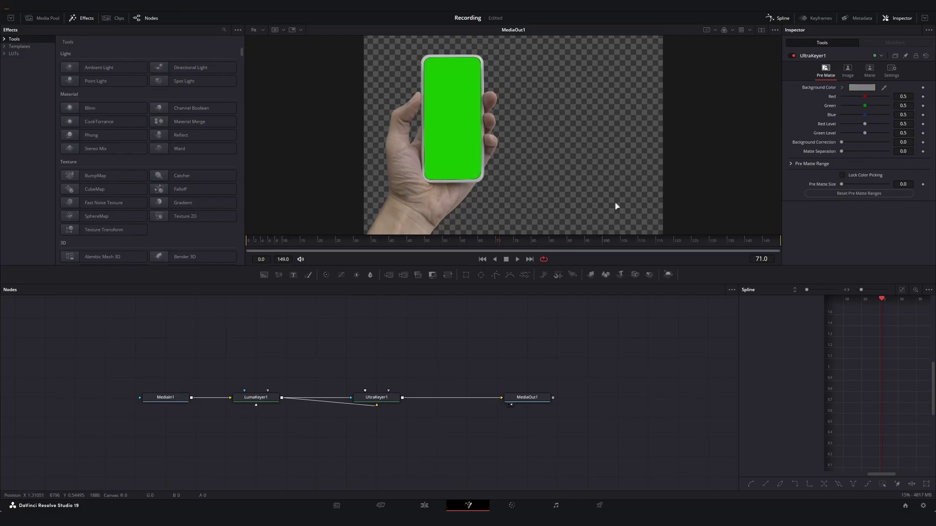
{"action": "left_click", "coordinate": [378, 398]}
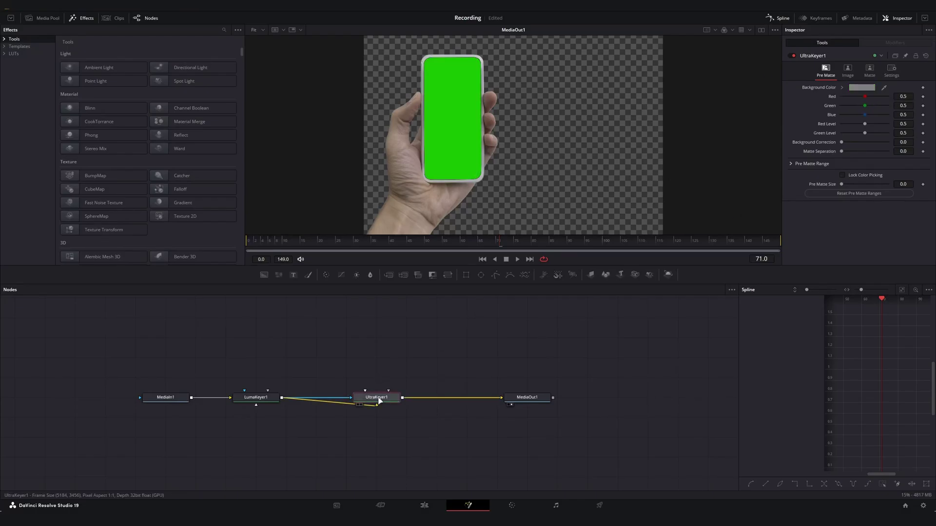
{"action": "left_click", "coordinate": [862, 88]}
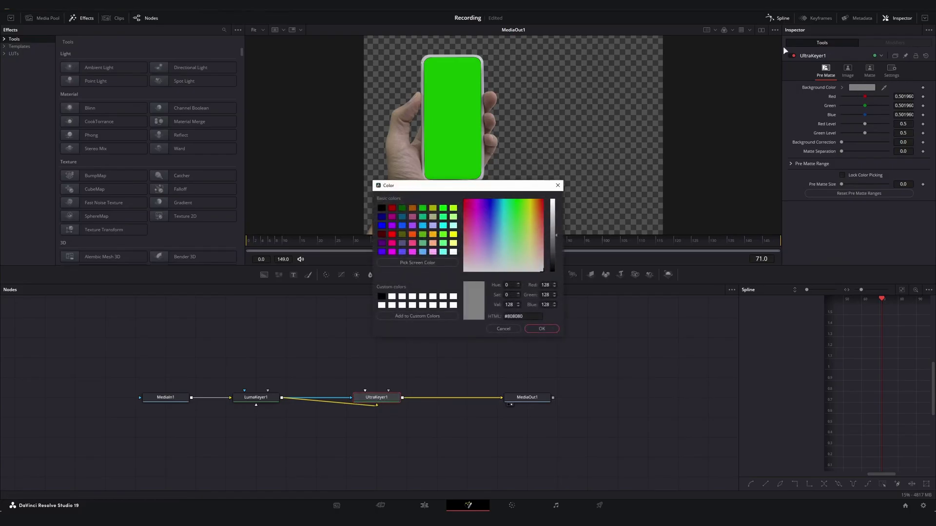
{"action": "left_click", "coordinate": [417, 263]}
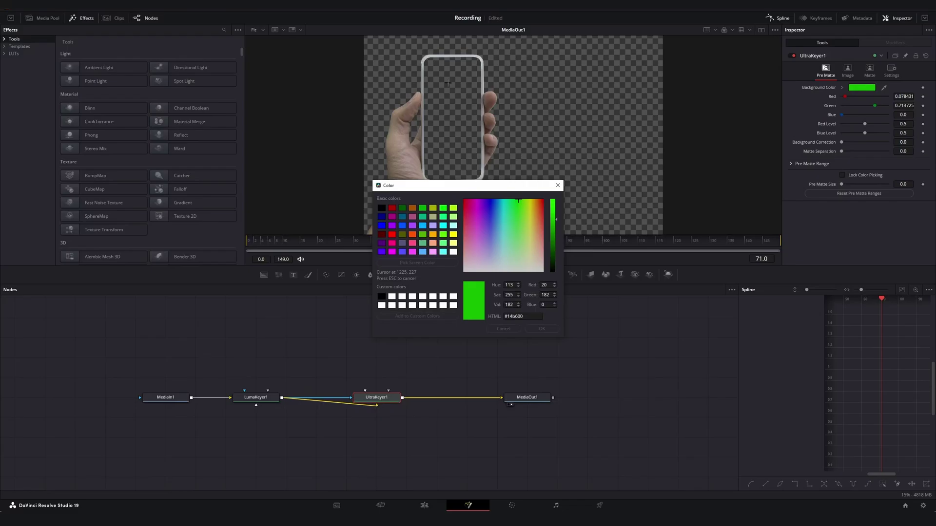
{"action": "key", "text": "Escape"}
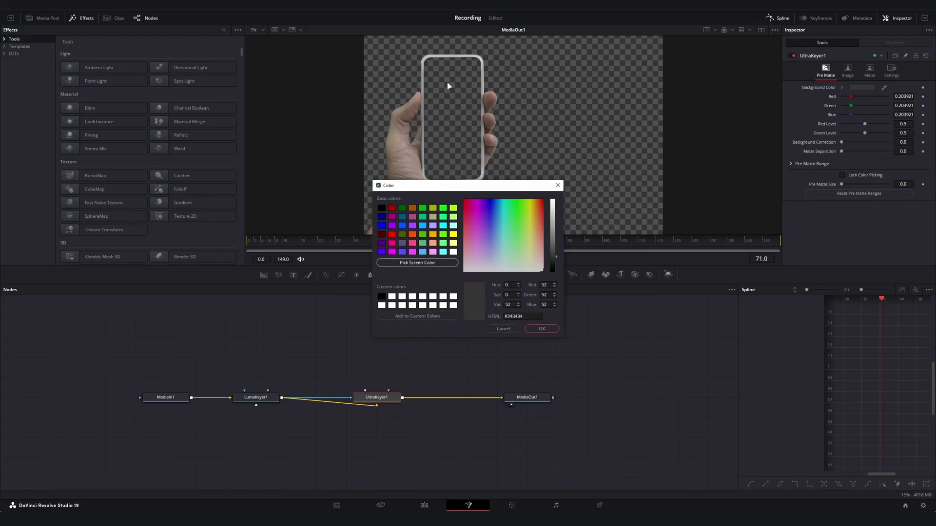
{"action": "left_click", "coordinate": [539, 329]}
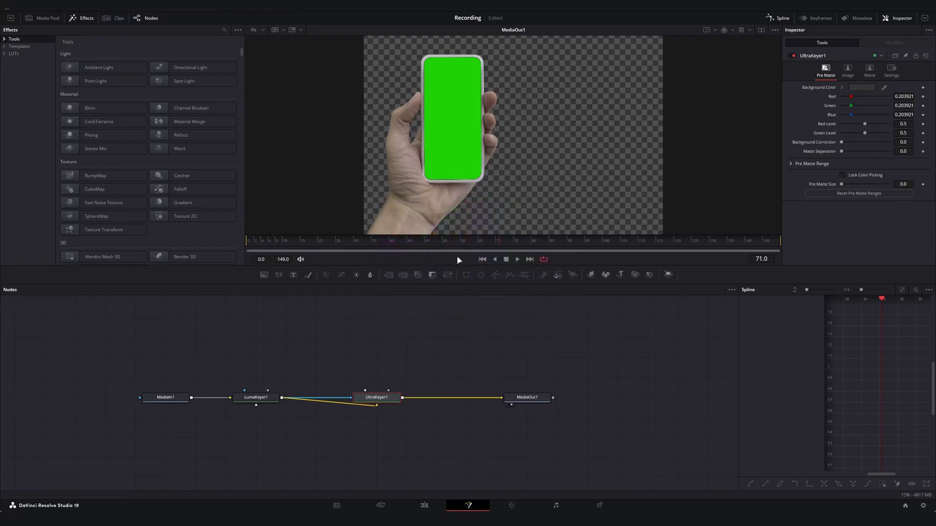
Step: Resample the phone screen's green into UltraKeyer1's background colour and check MediaOut1's output
{"action": "left_click", "coordinate": [266, 404]}
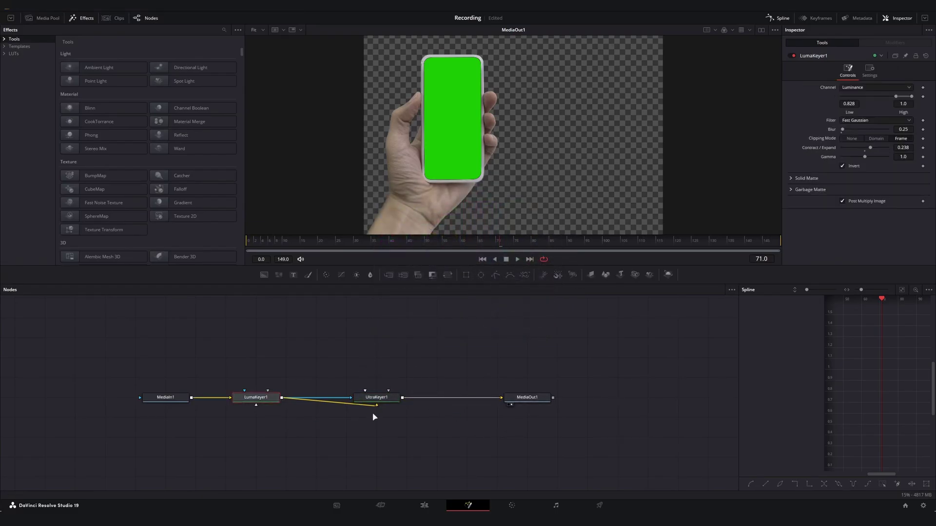
{"action": "key", "text": "2"}
{"action": "left_click", "coordinate": [389, 400]}
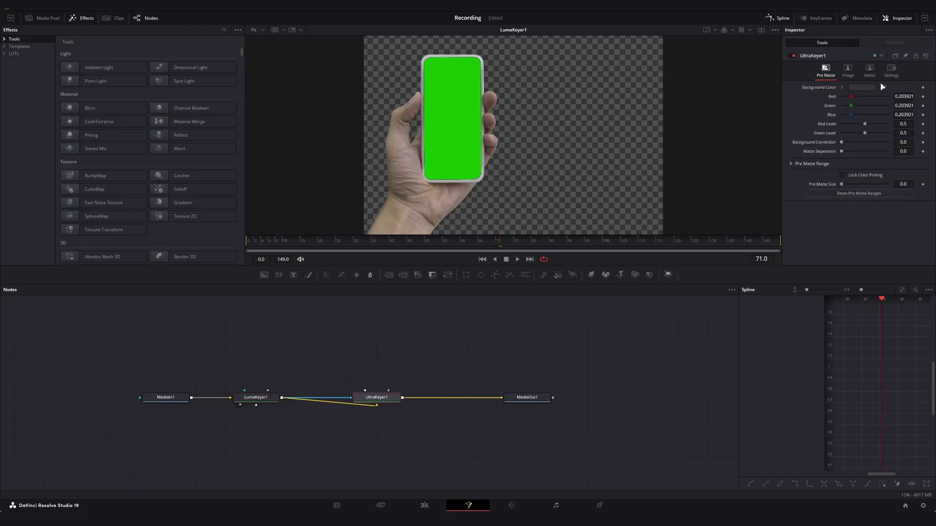
{"action": "left_click", "coordinate": [866, 88]}
{"action": "left_click", "coordinate": [424, 265]}
{"action": "left_click", "coordinate": [452, 122]}
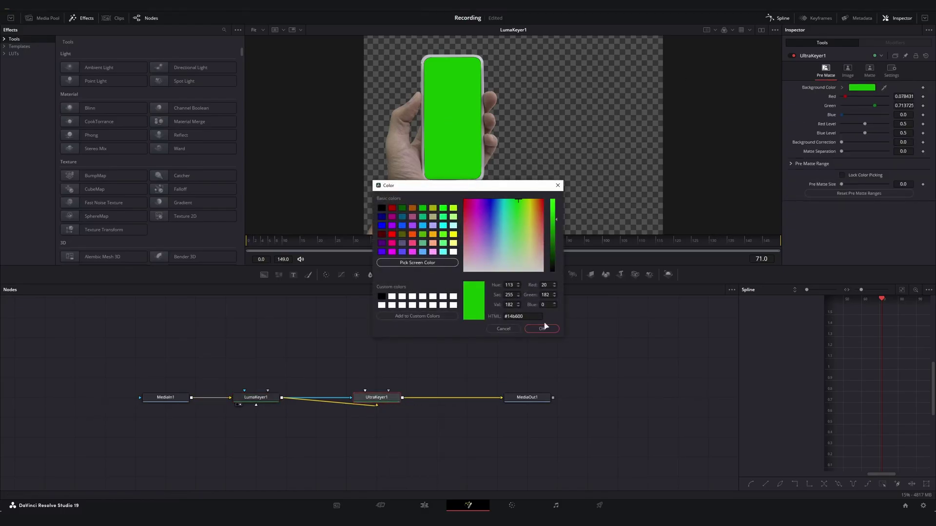
{"action": "left_click", "coordinate": [541, 328]}
{"action": "left_click", "coordinate": [536, 400]}
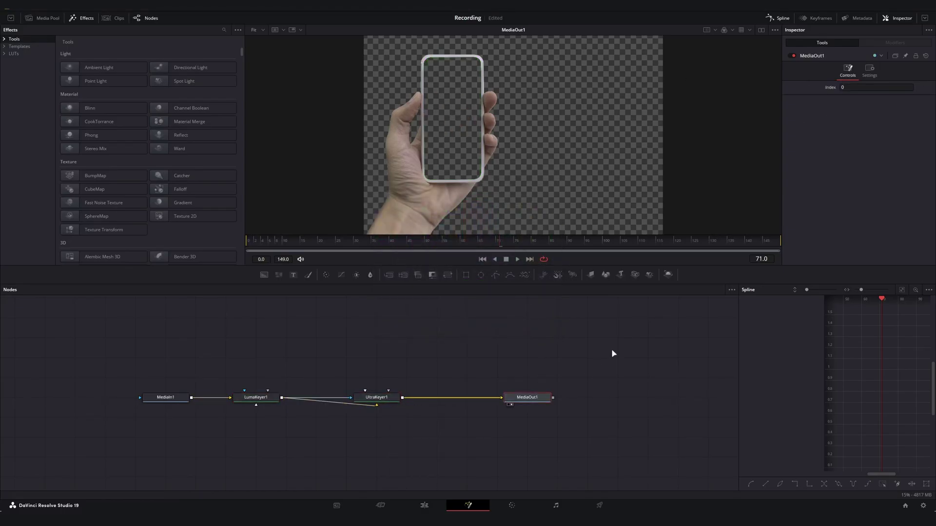
Step: Switch to the Edit page to see the keyed phone clip over the brick wall
{"action": "key", "text": "shift+4"}
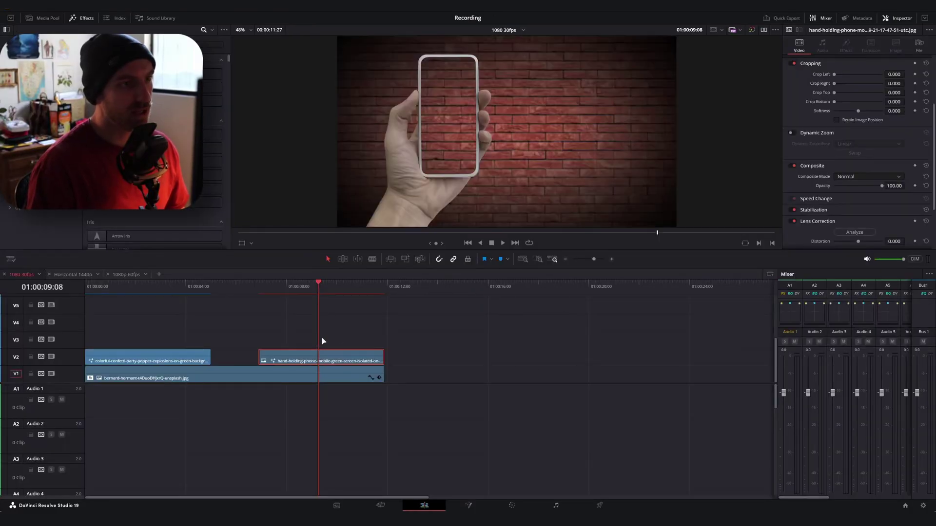